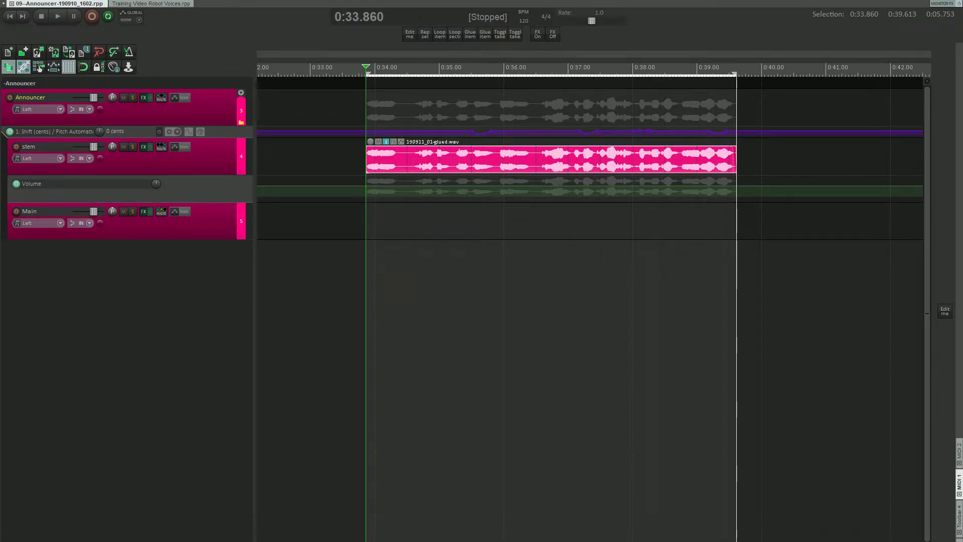
Step: Play the Announcer line, and compare it with the first clip in the Training Video Robot Voices project
key("space")
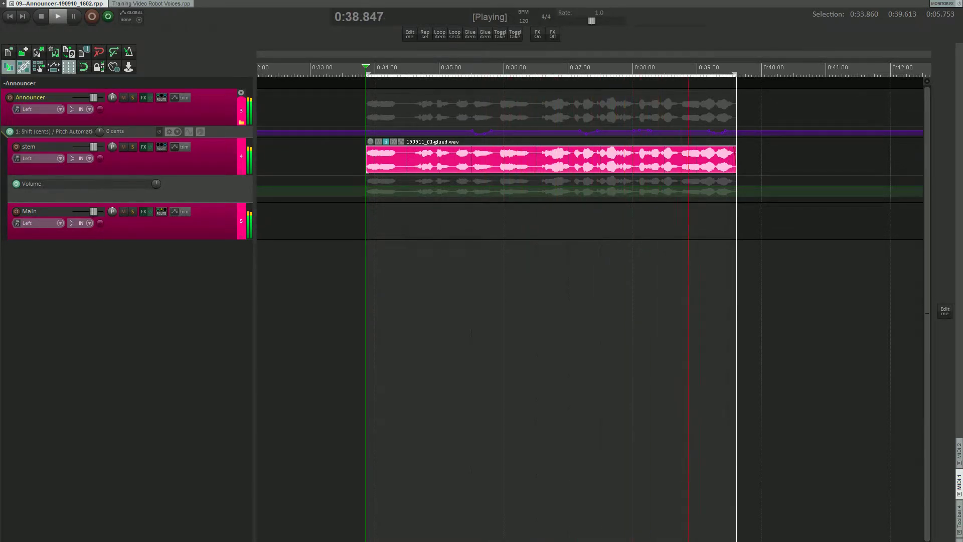
key("ctrl+Tab")
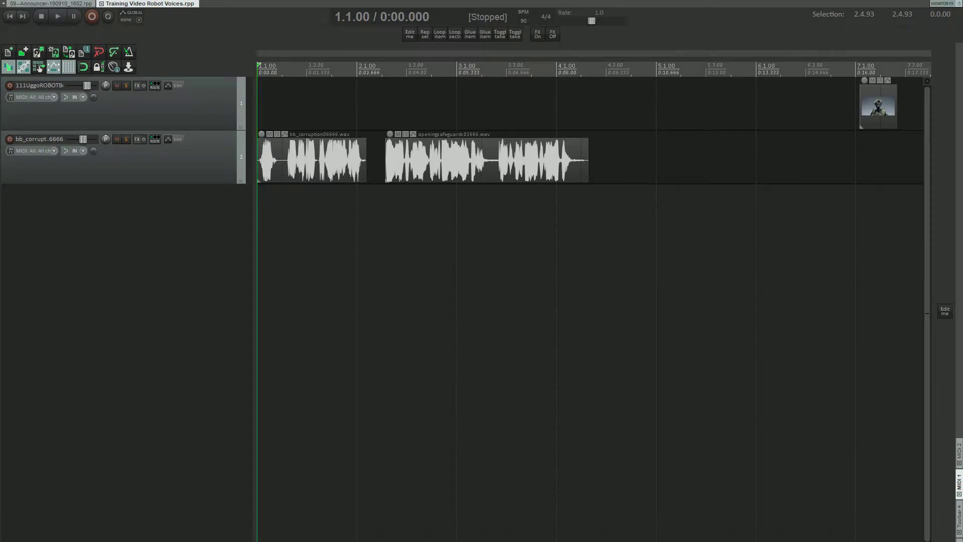
key("space")
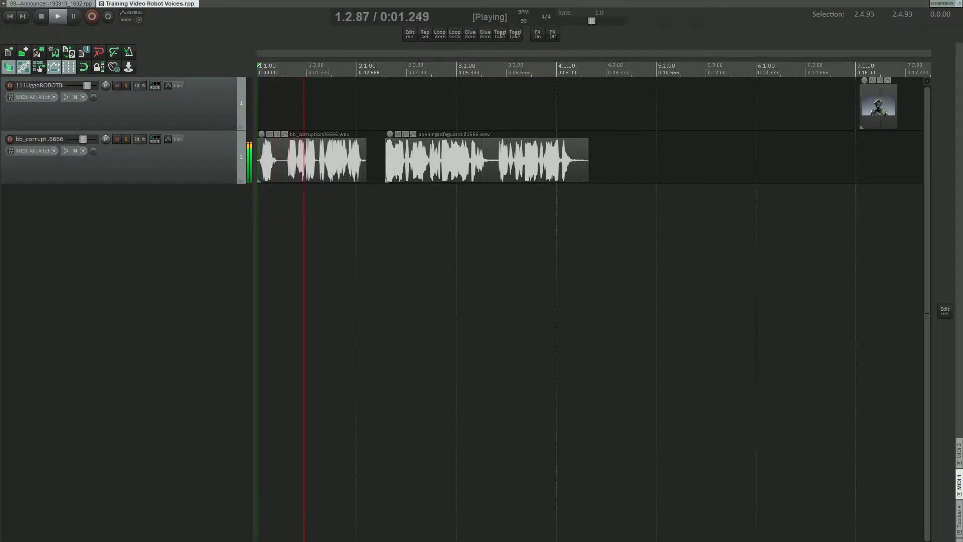
key("space")
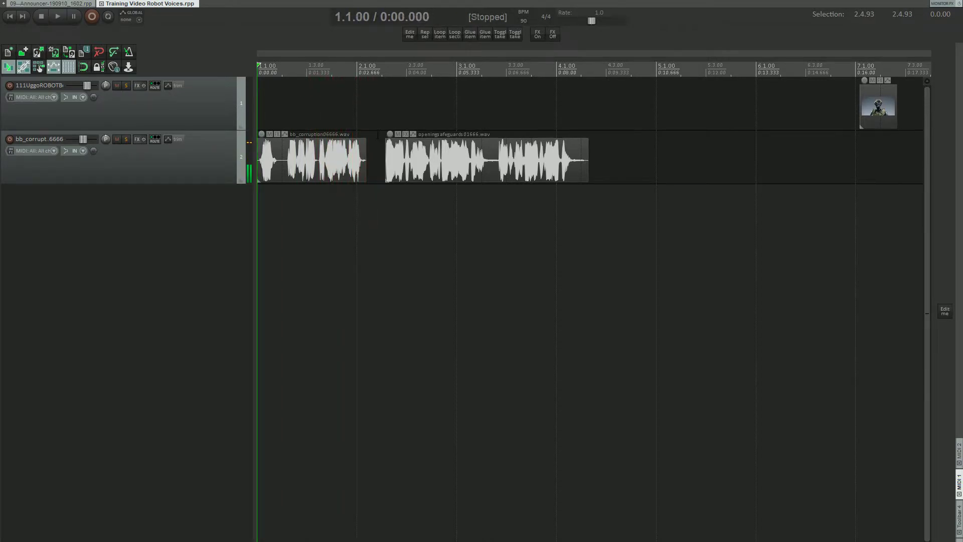
Step: Play the second robot voice clip from just before its start, and stop playback
left_click(377, 143)
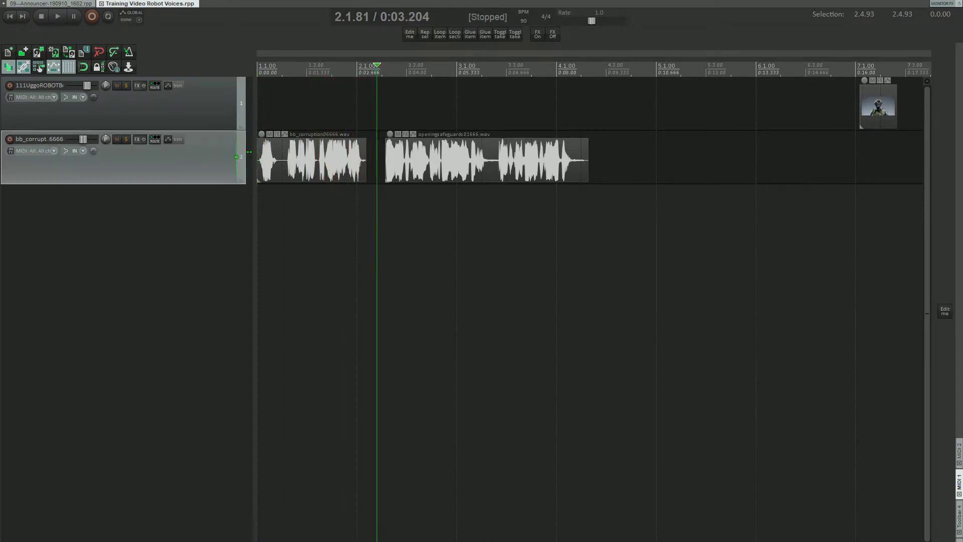
left_click(237, 149, "ctrl")
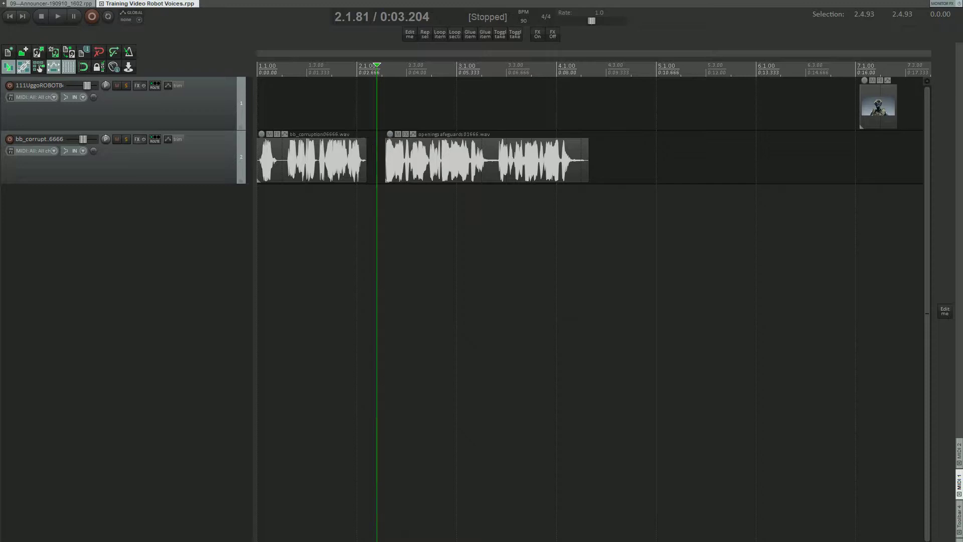
left_click(379, 146)
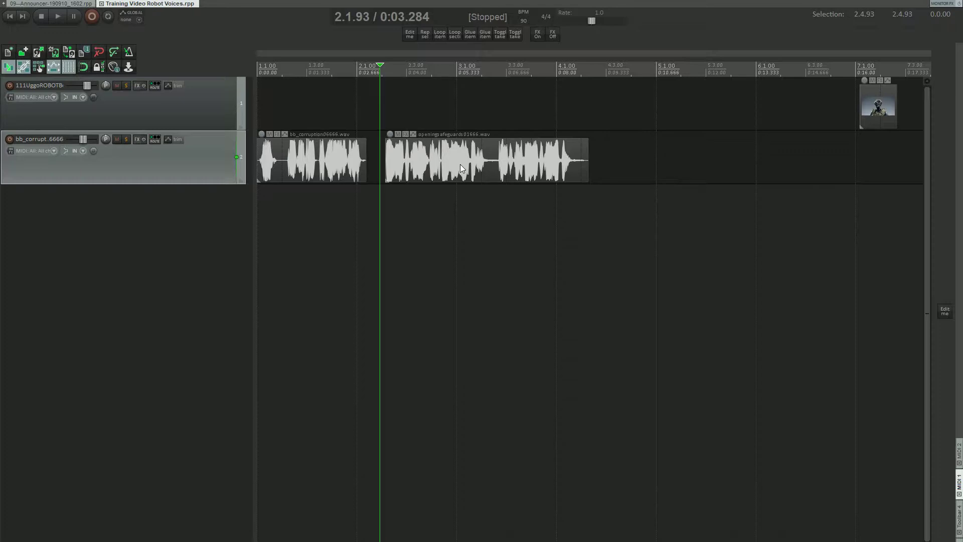
key("space")
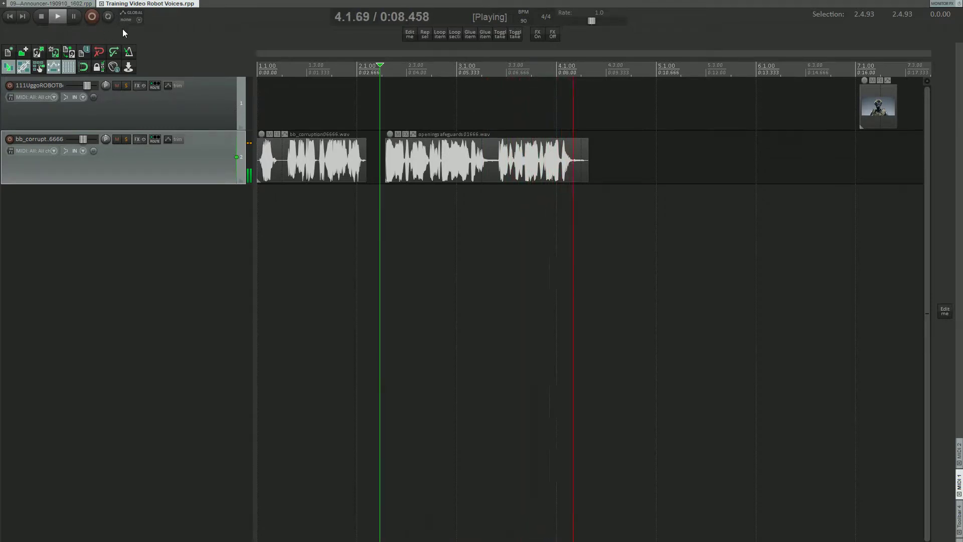
key("space")
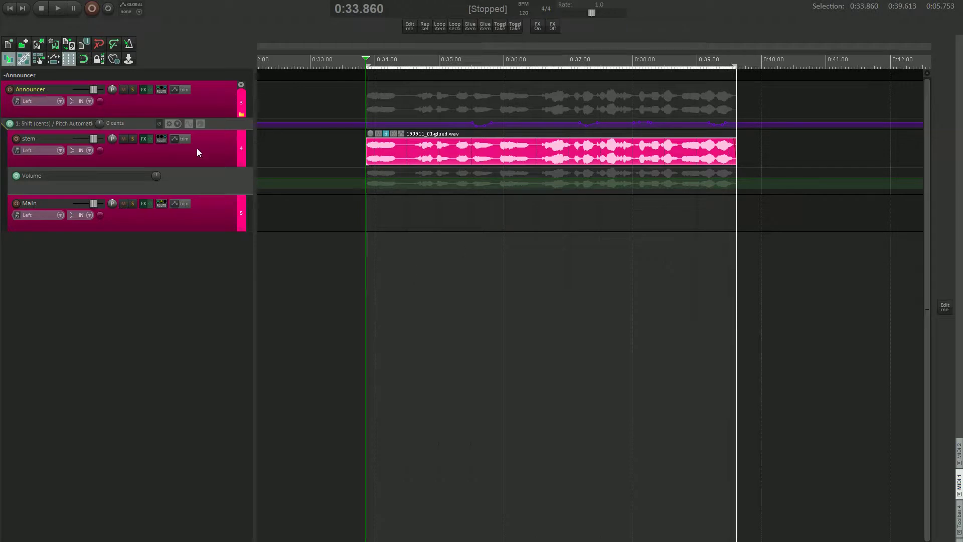
Step: Open the Main track's effects chain in the announcer project and show its ReaDelay settings
left_click(197, 148)
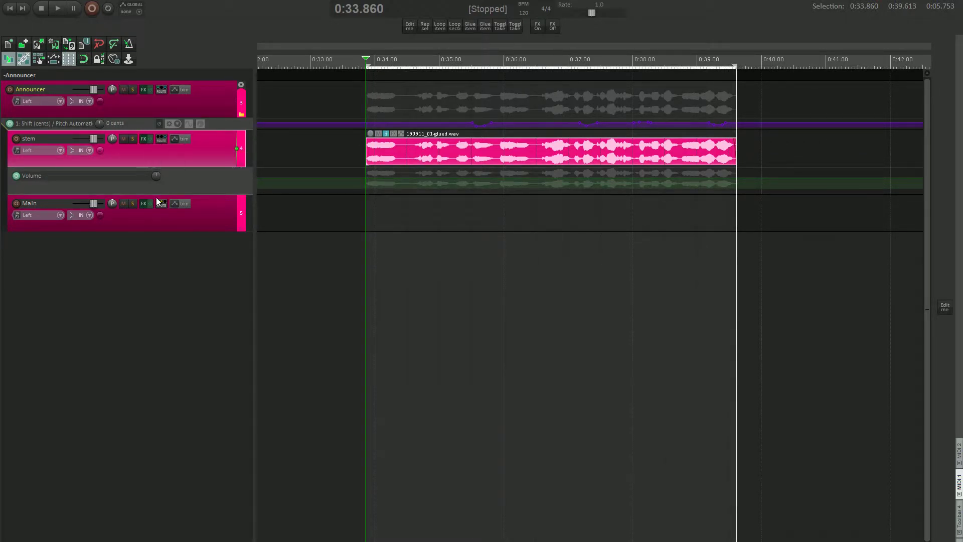
left_click(212, 219)
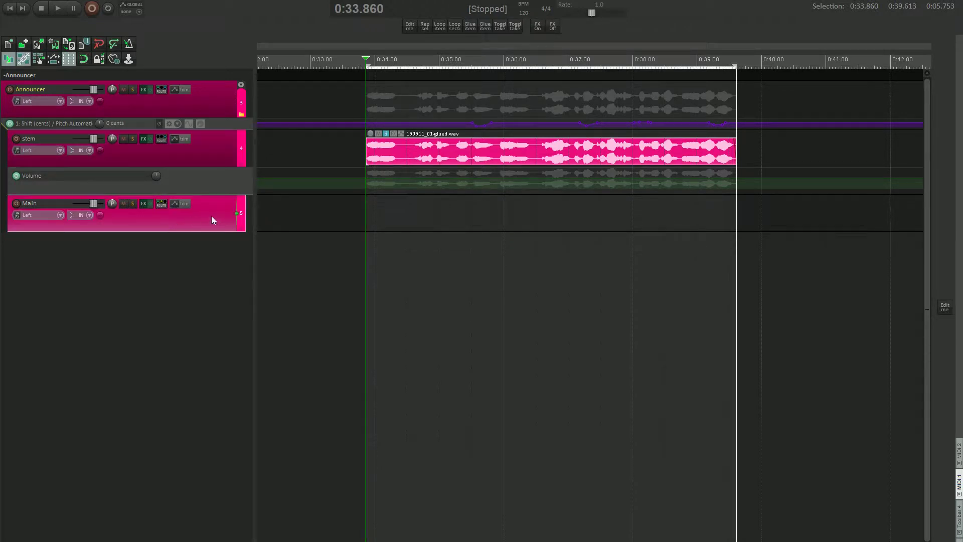
left_click(144, 205)
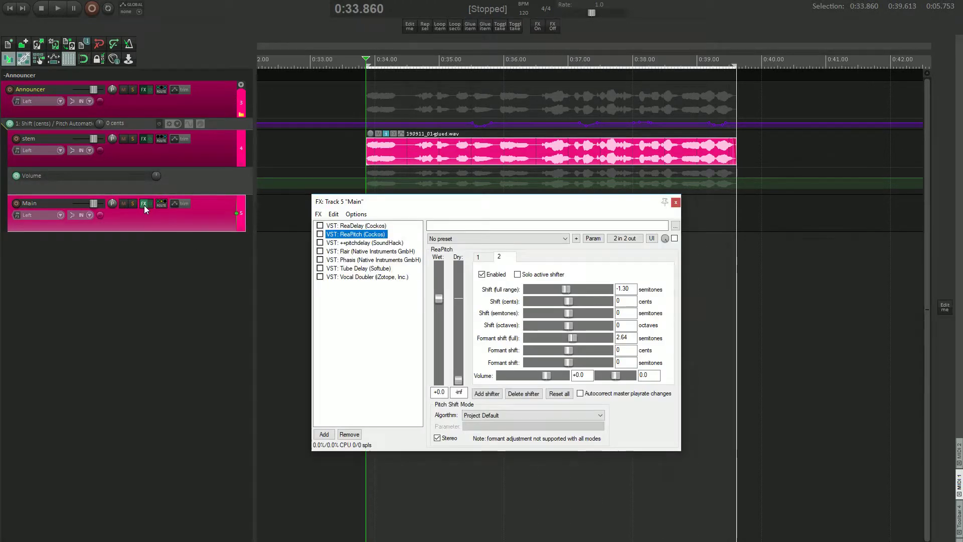
left_click_drag(416, 203, 419, 230)
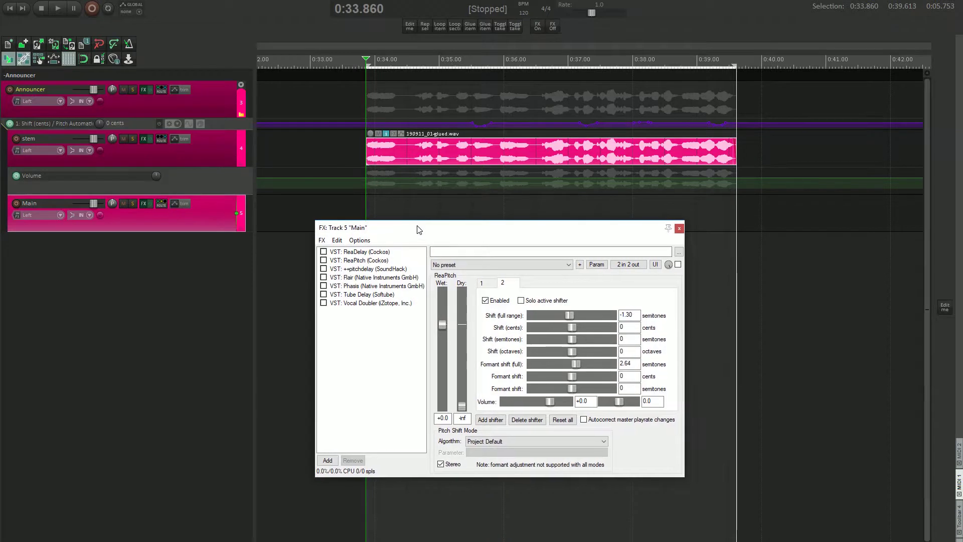
left_click(185, 220)
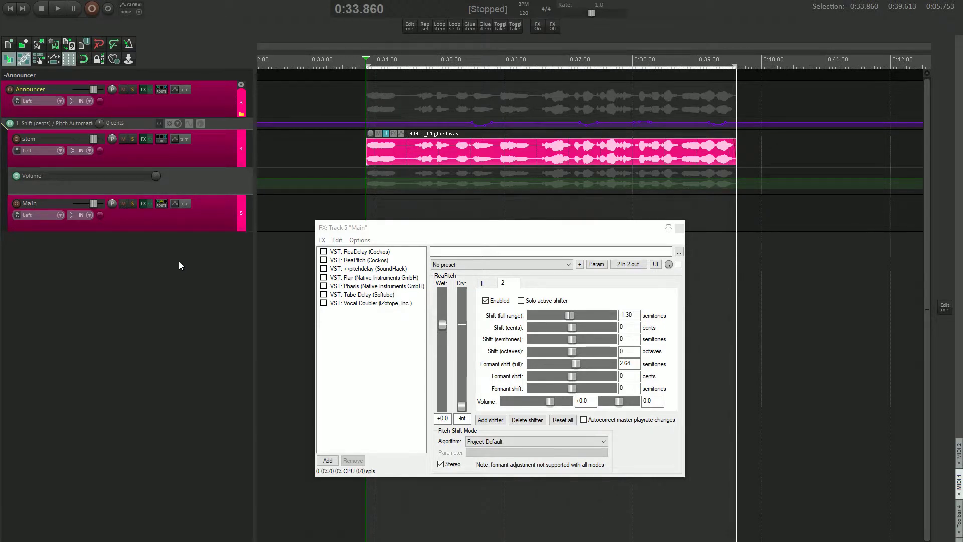
left_click(360, 251)
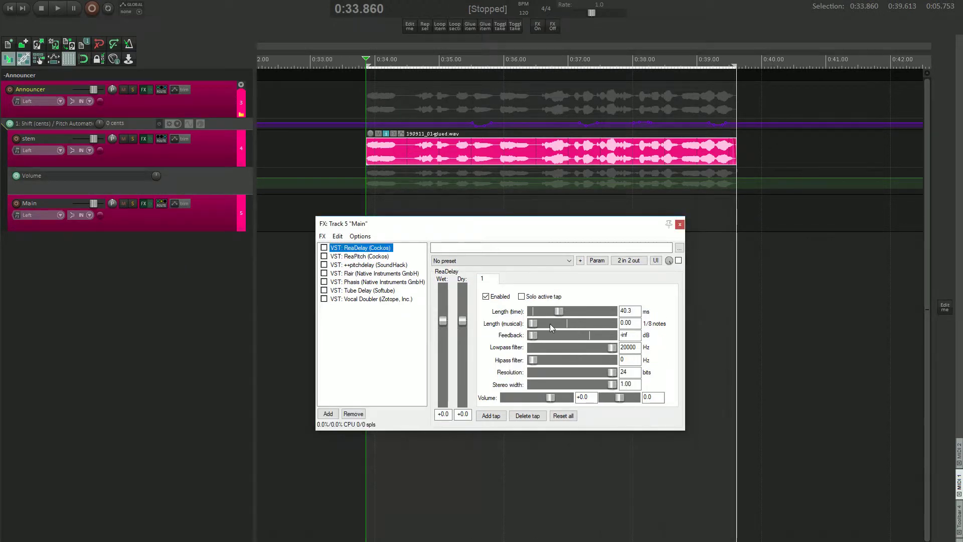
Step: Set the ReaDelay length to 400 ms and audition the announcer line with ReaDelay enabled
mouse_move(560, 313)
left_mouse_down()
mouse_move(600, 314)
mouse_move(574, 312)
left_mouse_up()
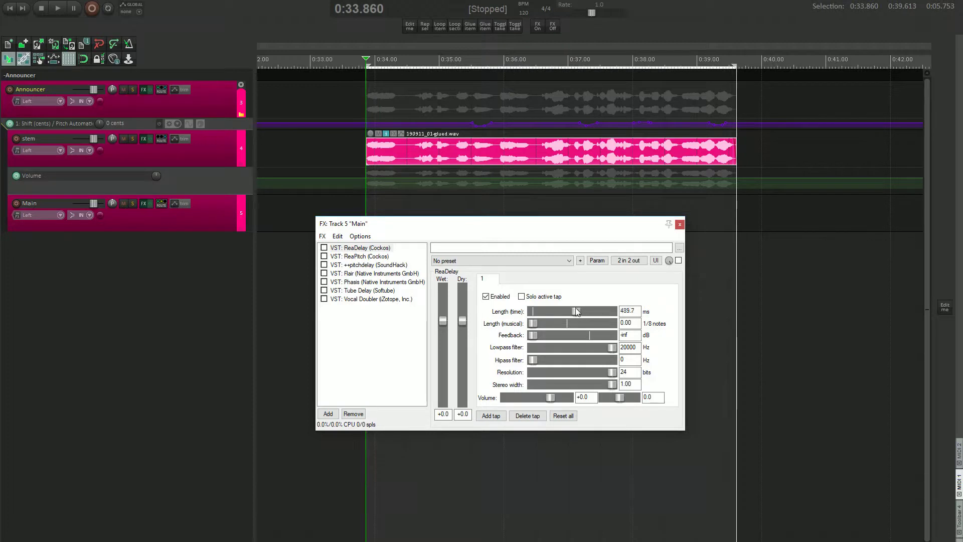
double_click(636, 311)
type("400")
key("Return")
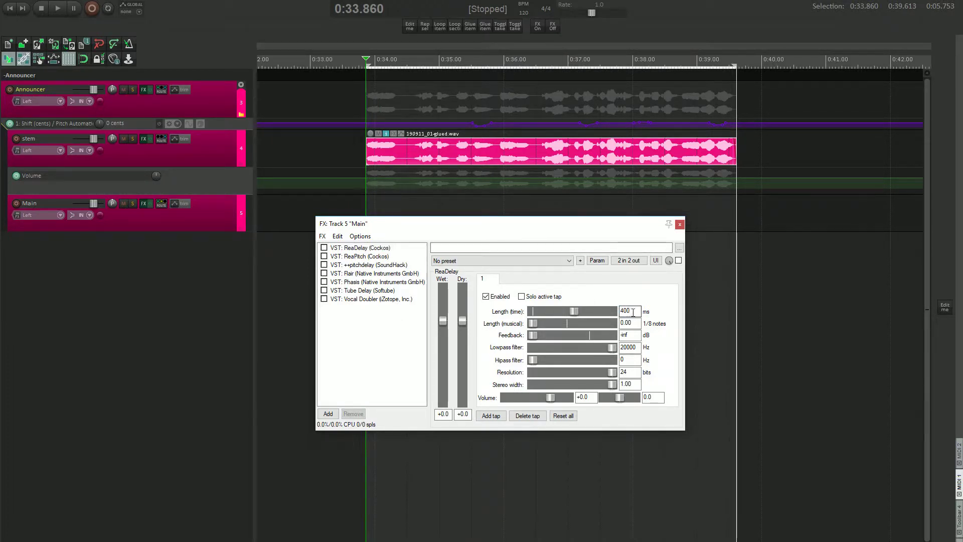
left_click(679, 261)
key("space")
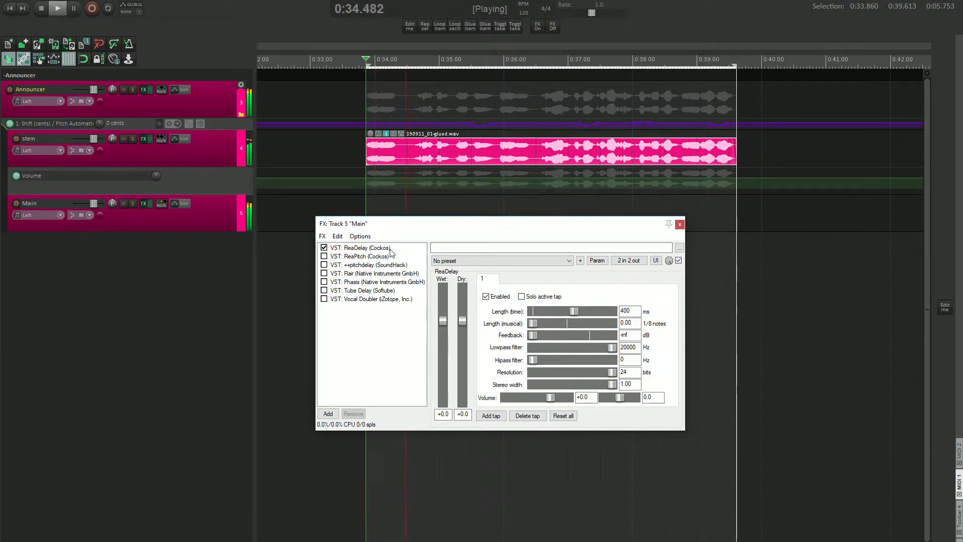
key("space")
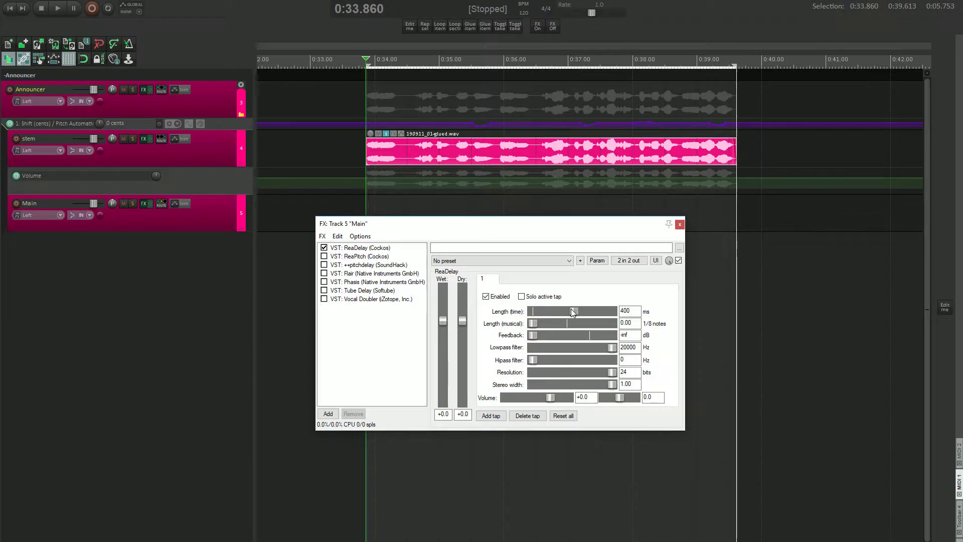
Step: Shorten the ReaDelay length to about 34.6 ms while the announcer line plays
key("space")
mouse_move(576, 311)
left_mouse_down()
mouse_move(553, 311)
mouse_move(561, 314)
left_mouse_up()
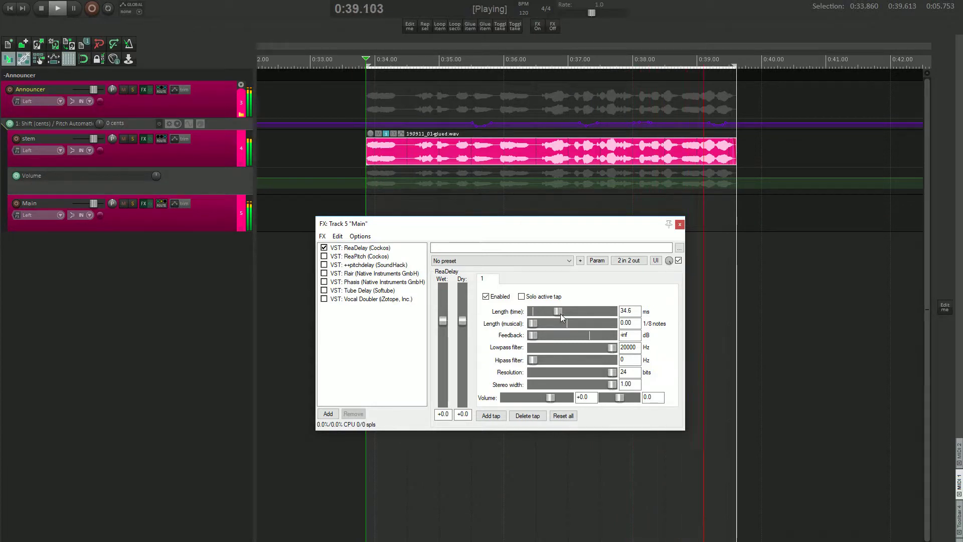
key("space")
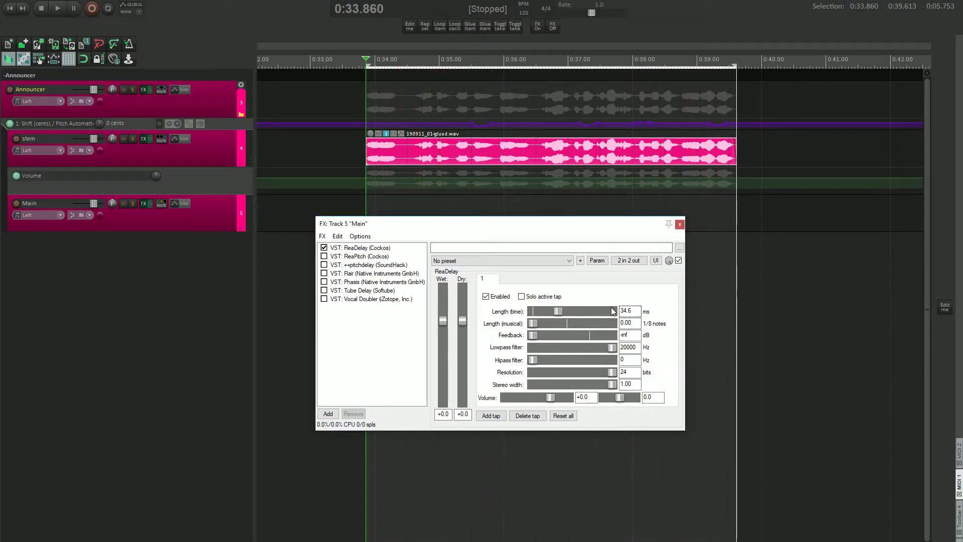
Step: Set the ReaDelay length to exactly 40 ms, audition it, and bypass ReaDelay
double_click(627, 311)
type("40")
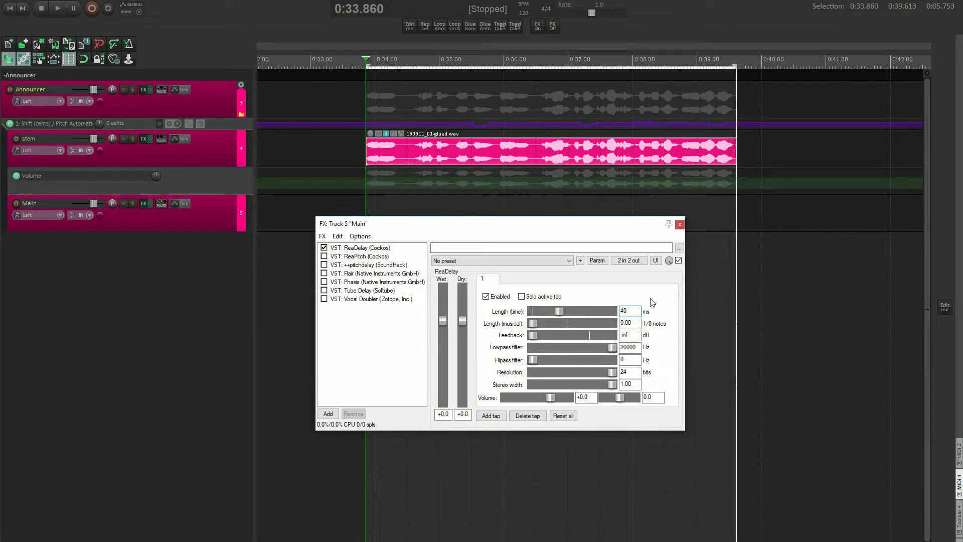
key("Return")
key("space")
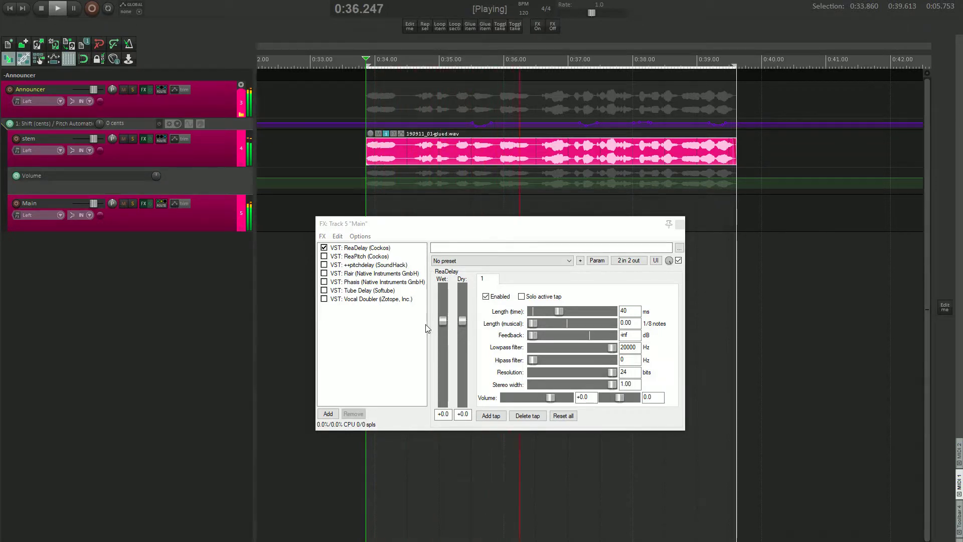
left_click(324, 248)
key("space")
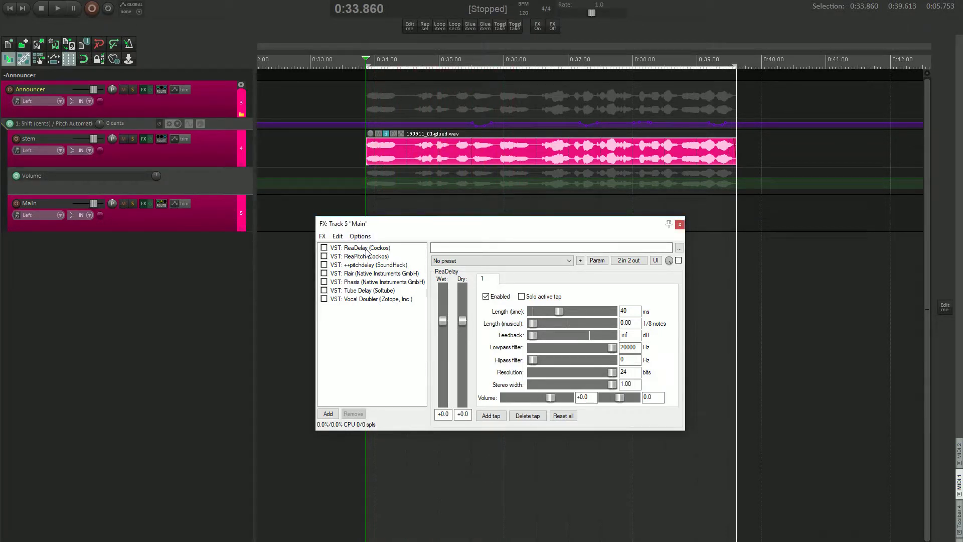
Step: Enable ReaPitch on the Main track and audition the announcer line with it
left_click(365, 256)
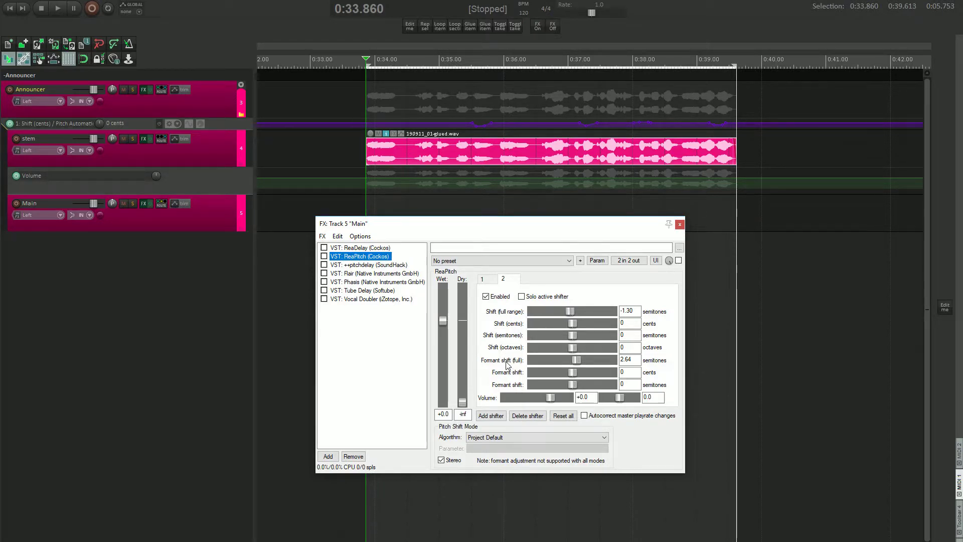
key("space")
left_click(324, 257)
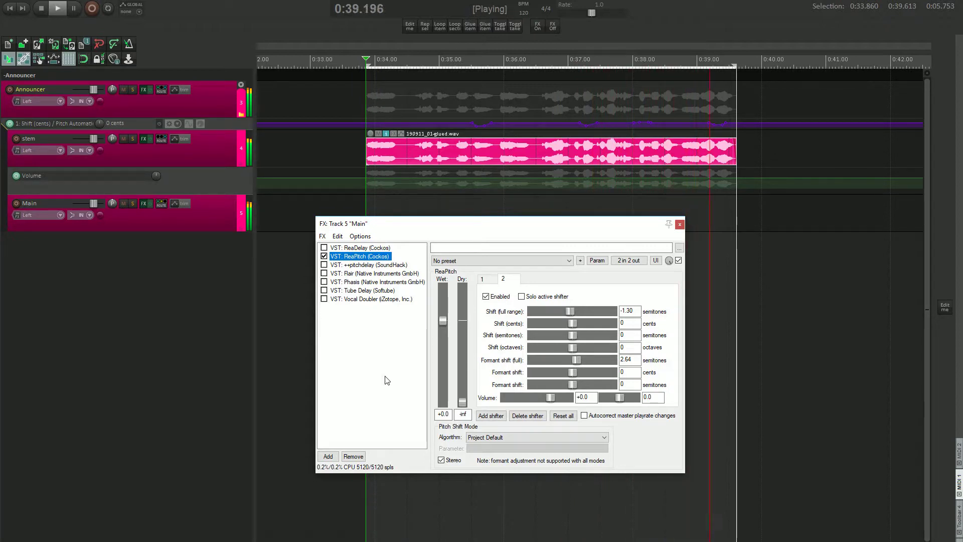
Step: Enable the SoundHack ++pitchdelay after ReaPitch and audition the announcer line with both effects
key("Down")
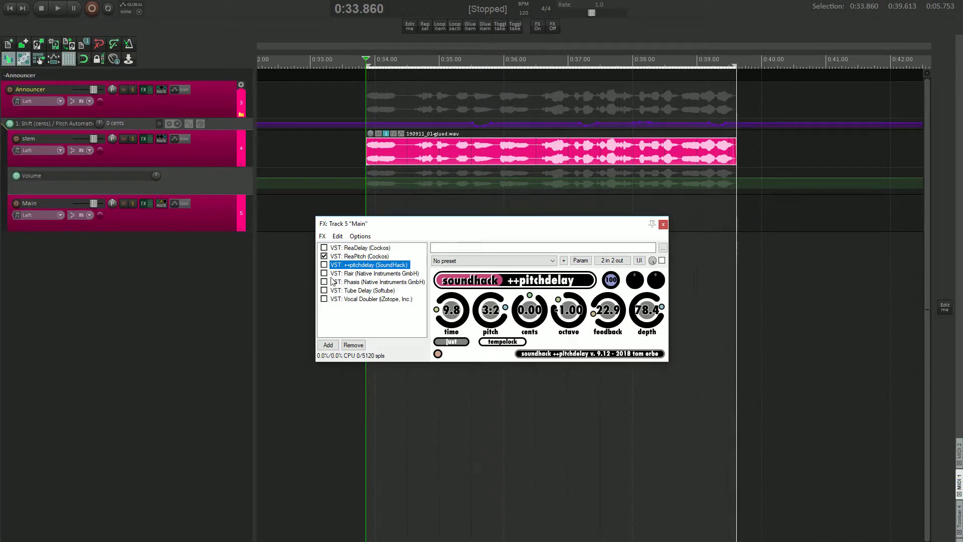
left_click(324, 264)
key("space")
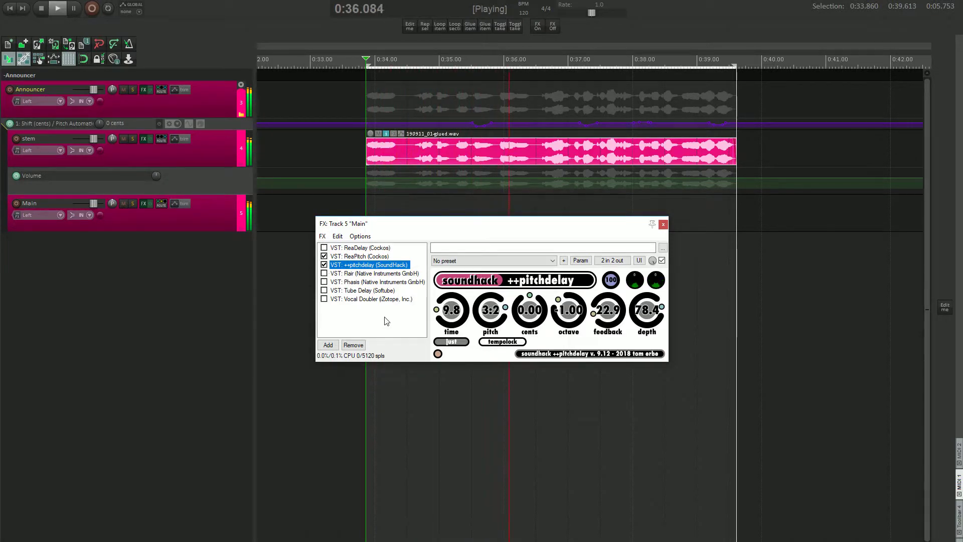
left_click(387, 321)
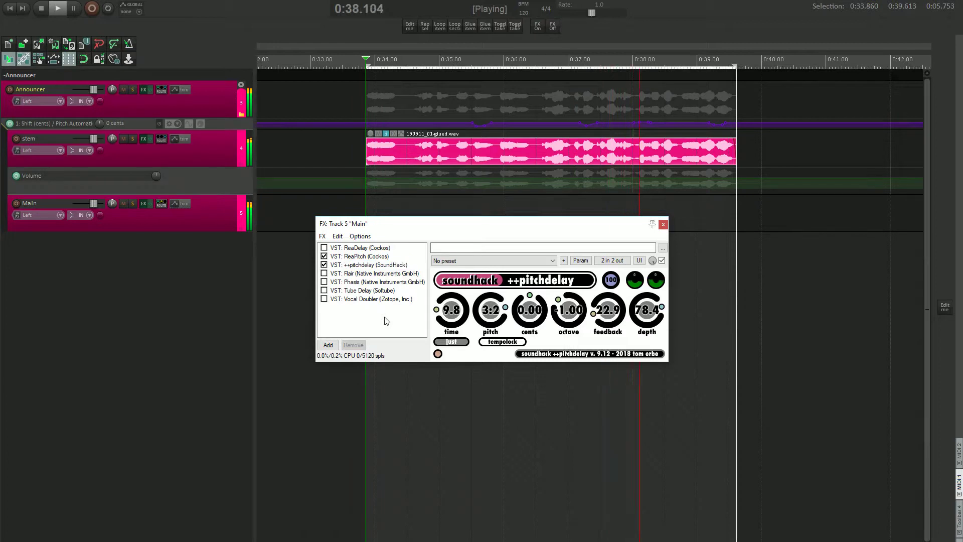
key("space")
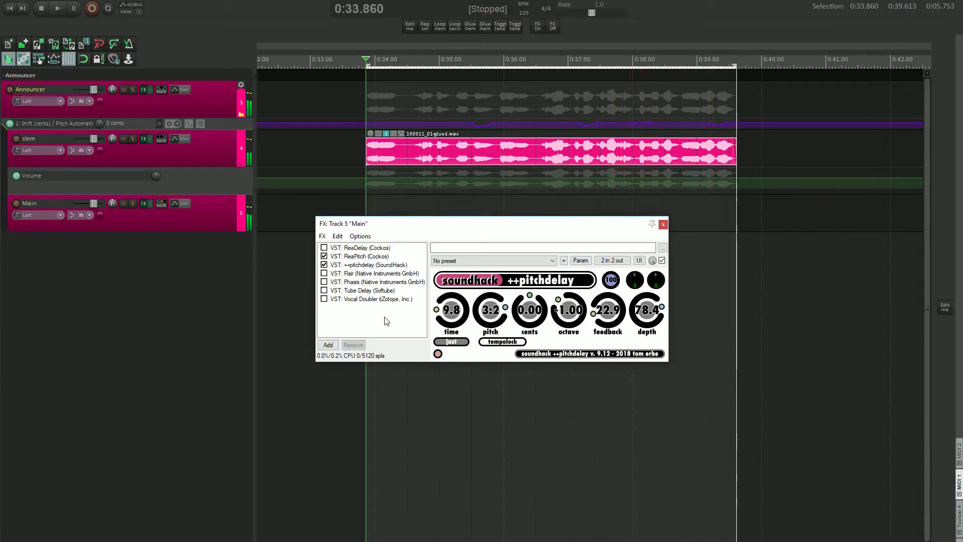
Step: Enable the Flair and Phasis effects on the Main track and play the announcer line through them
left_click(359, 274)
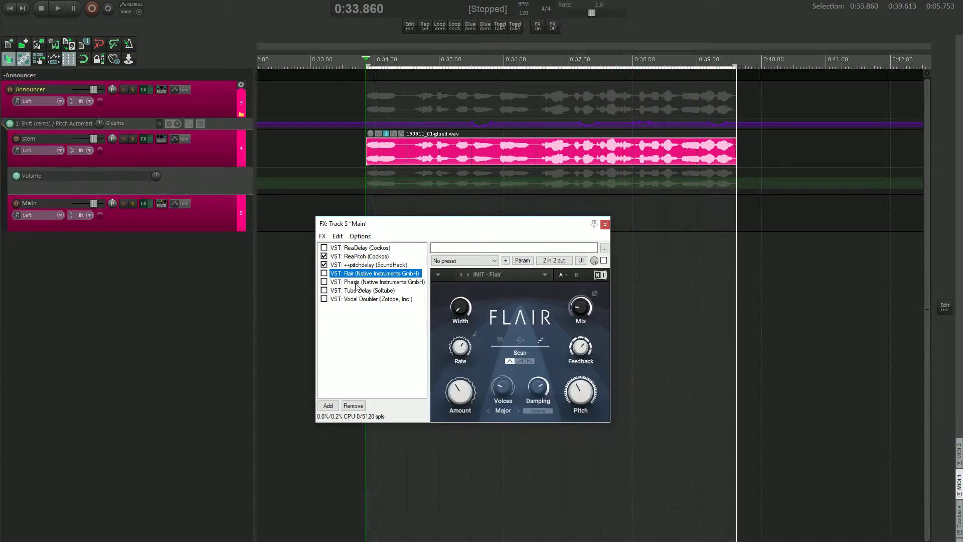
left_click(354, 282)
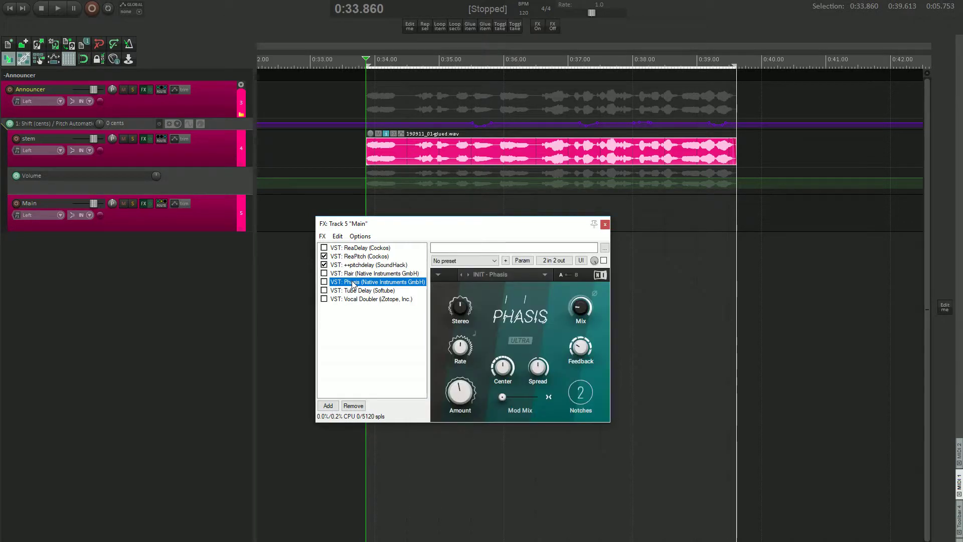
left_click(324, 274)
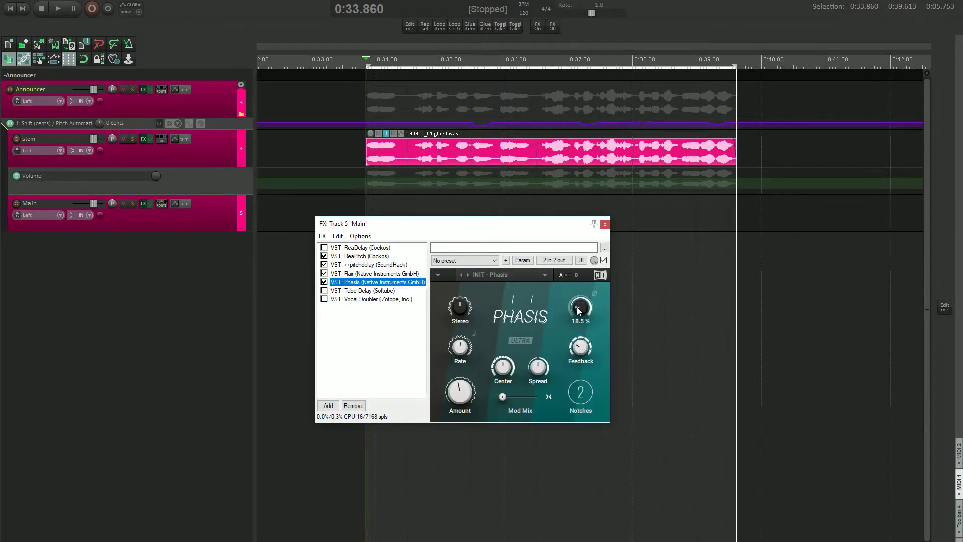
left_click(373, 273)
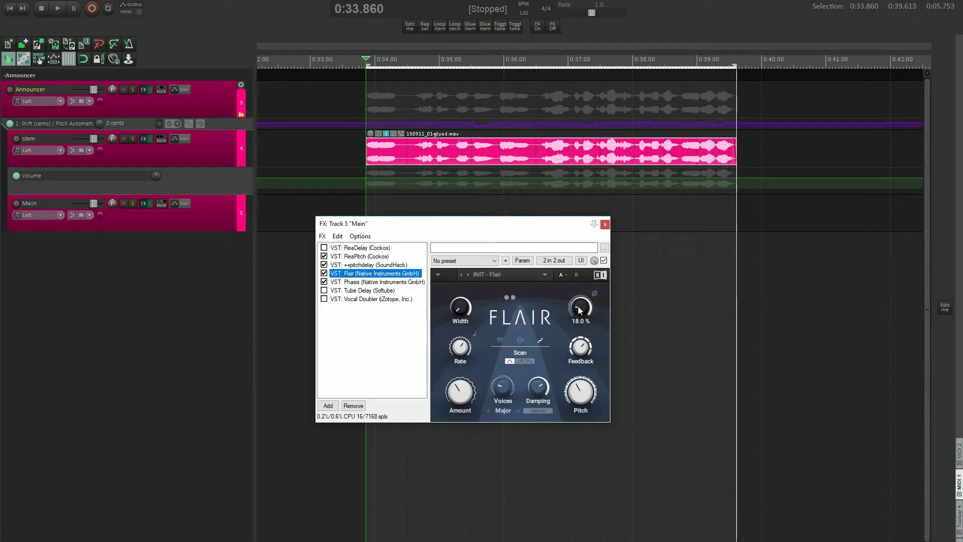
left_click(385, 333)
key("space")
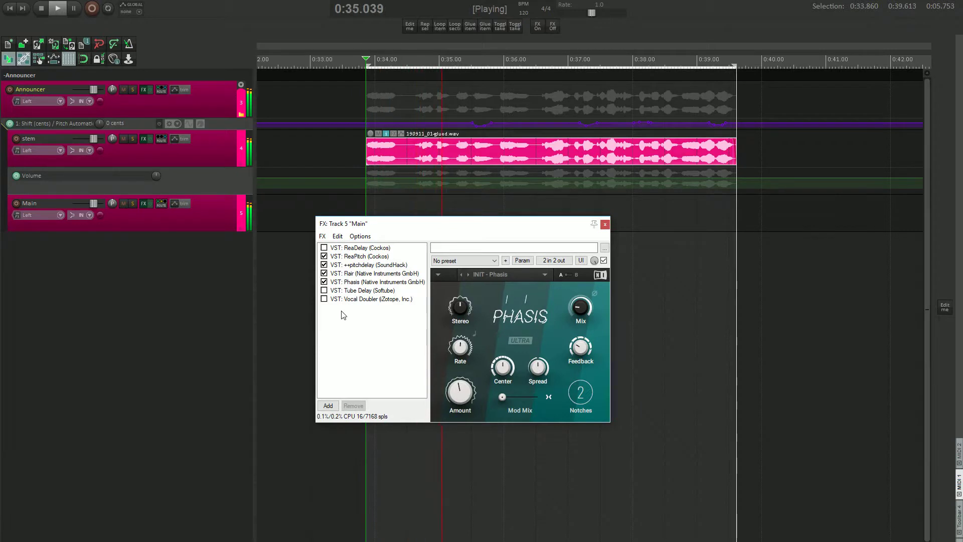
Step: Bypass and re-enable Flair and Phasis during playback to compare the announcer line with and without them
left_click(324, 282)
left_click(324, 274)
left_click(324, 273)
left_click(324, 282)
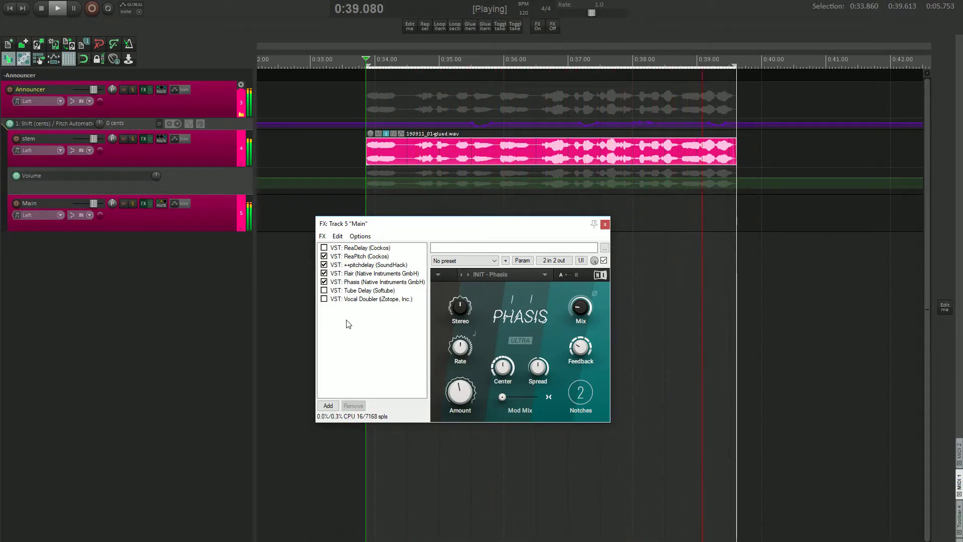
key("space")
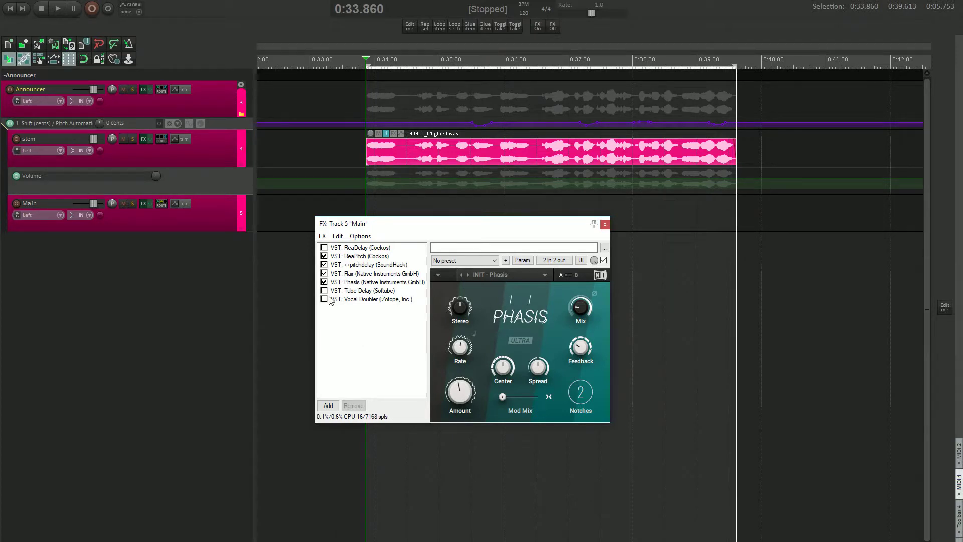
Step: Enable the Tube Delay and Vocal Doubler effects at the end of the Main track's chain
left_click(365, 291)
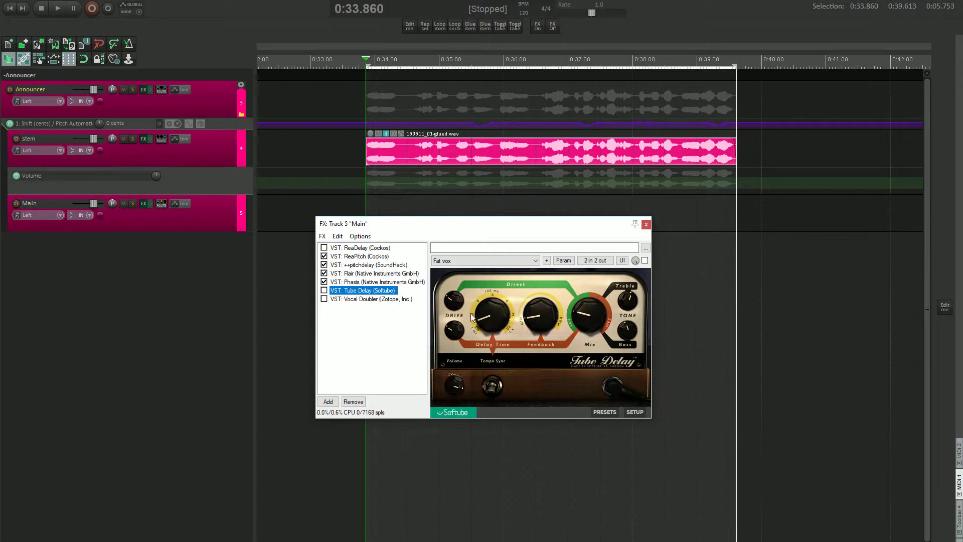
mouse_move(456, 303)
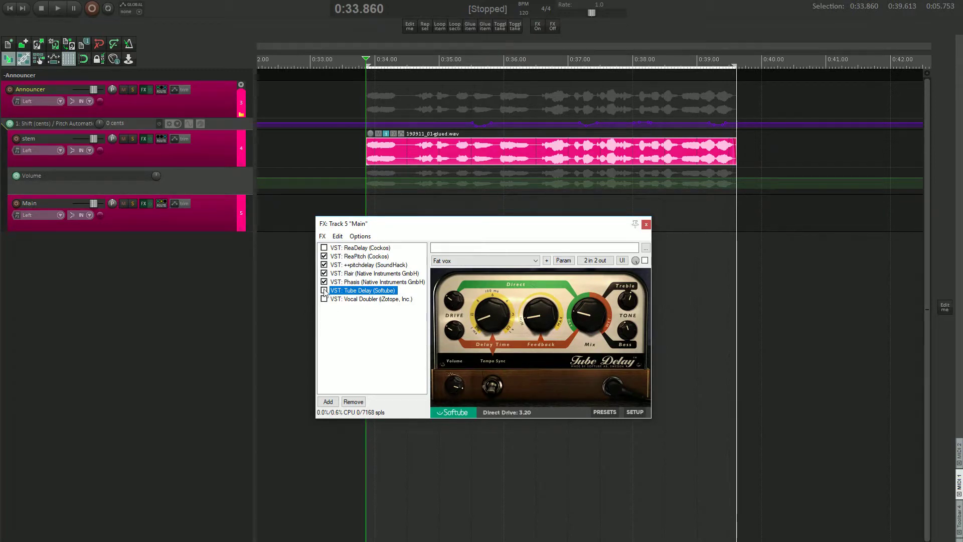
left_click(349, 299)
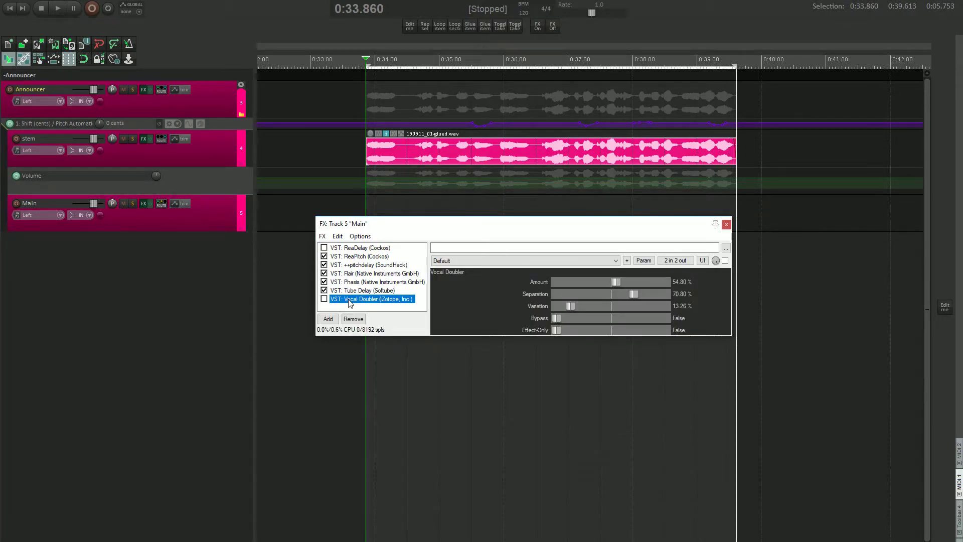
left_click(324, 299)
left_click(360, 305)
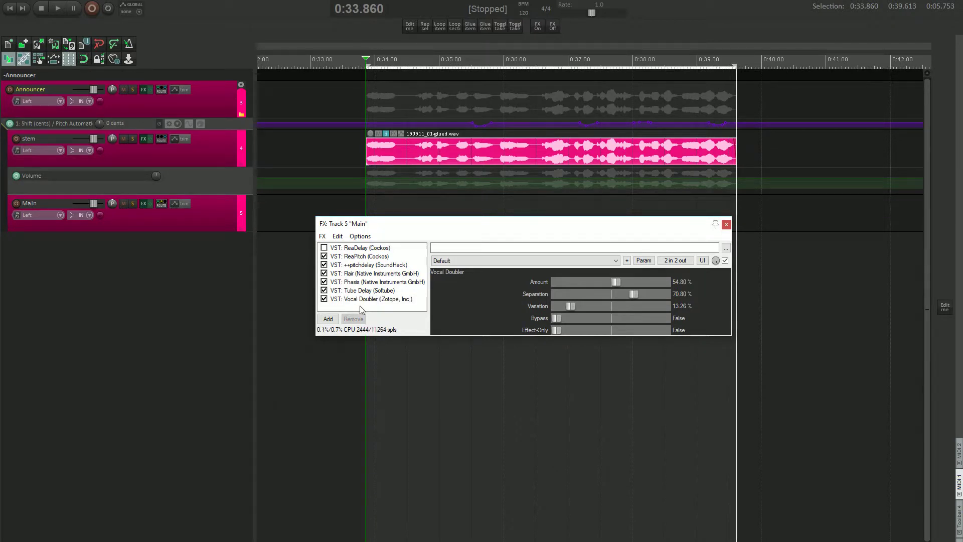
Step: Compare the announcer line with Flair, Phasis, Tube Delay and Vocal Doubler bypassed together and enabled together
key("space")
left_click_drag(360, 306, 362, 274)
key("ctrl+b")
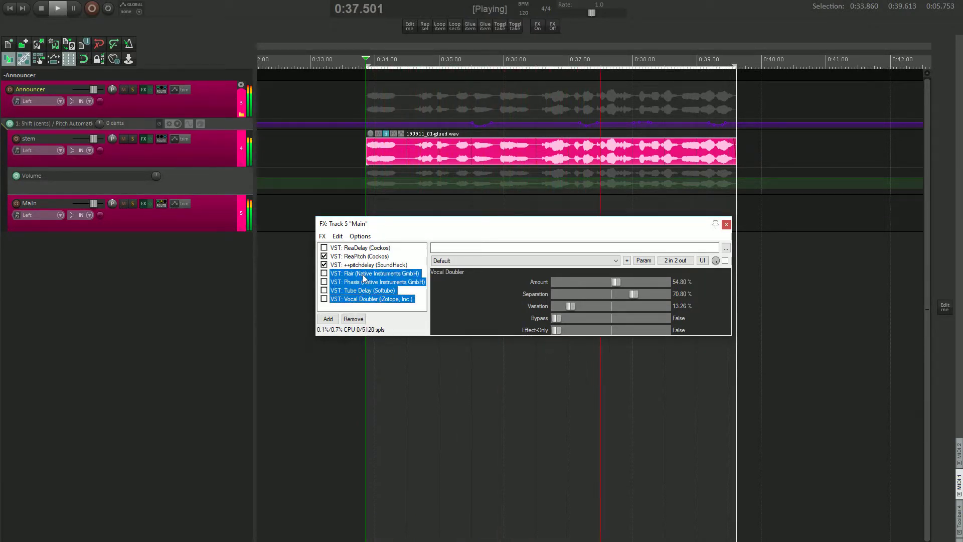
key("space")
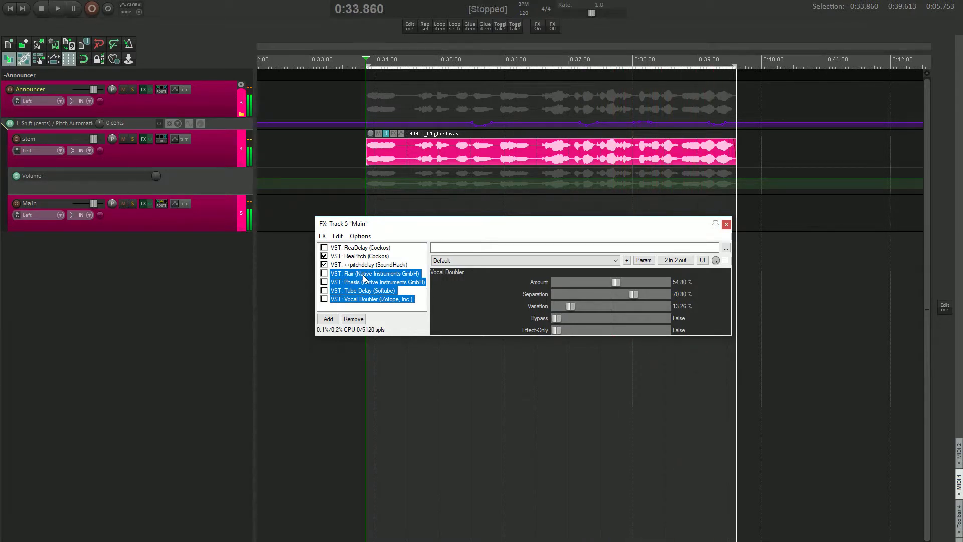
key("space")
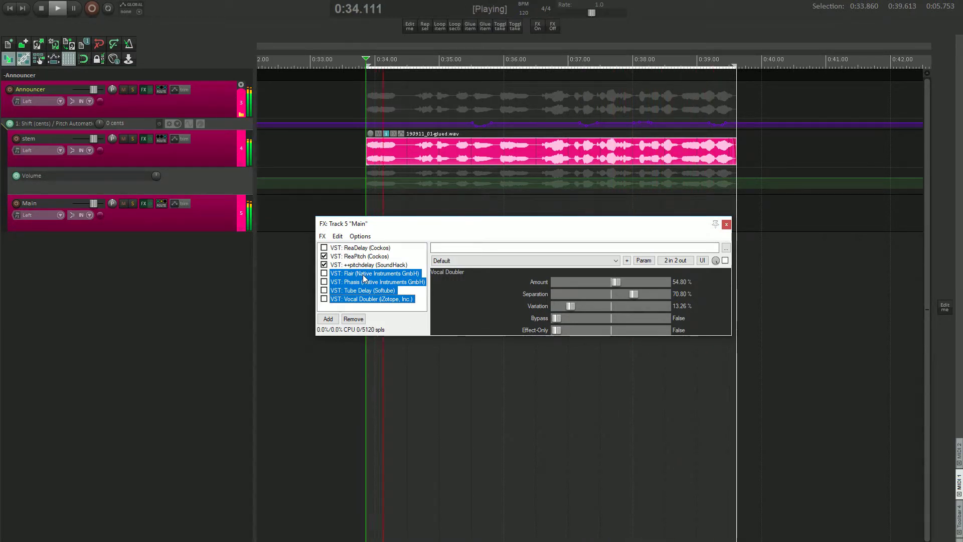
key("ctrl+b")
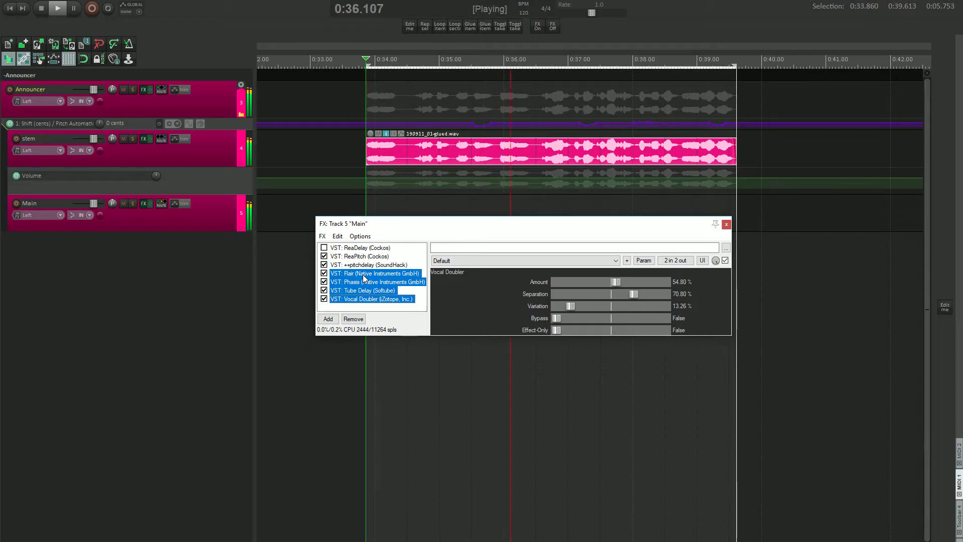
left_click(394, 308)
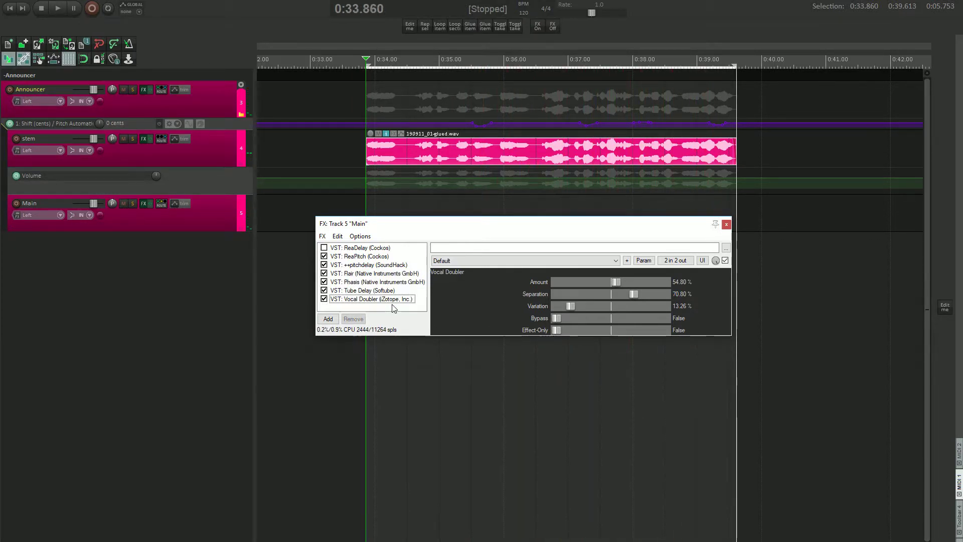
Step: Close the Main track's effects window after viewing Flair, and play the announcer line through the enabled chain
left_click(356, 274)
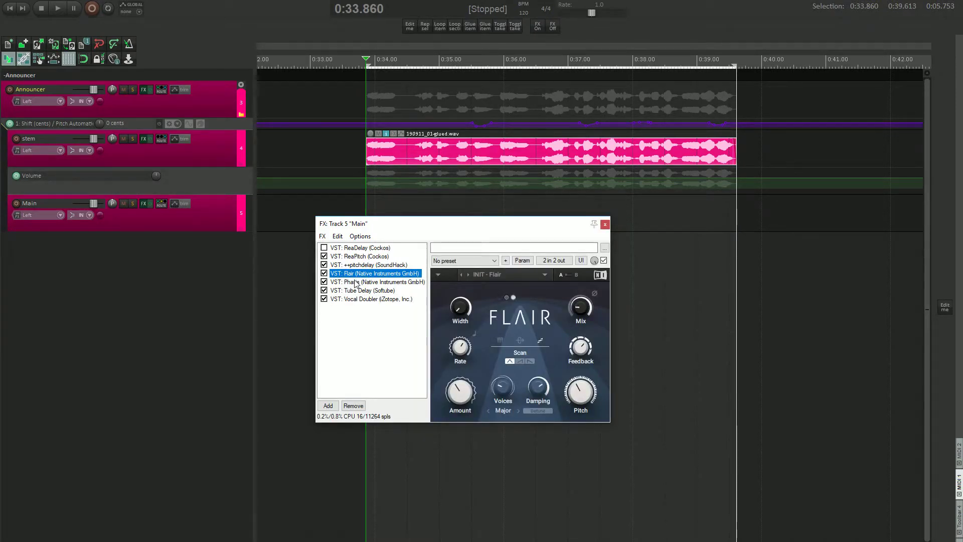
left_click(361, 321)
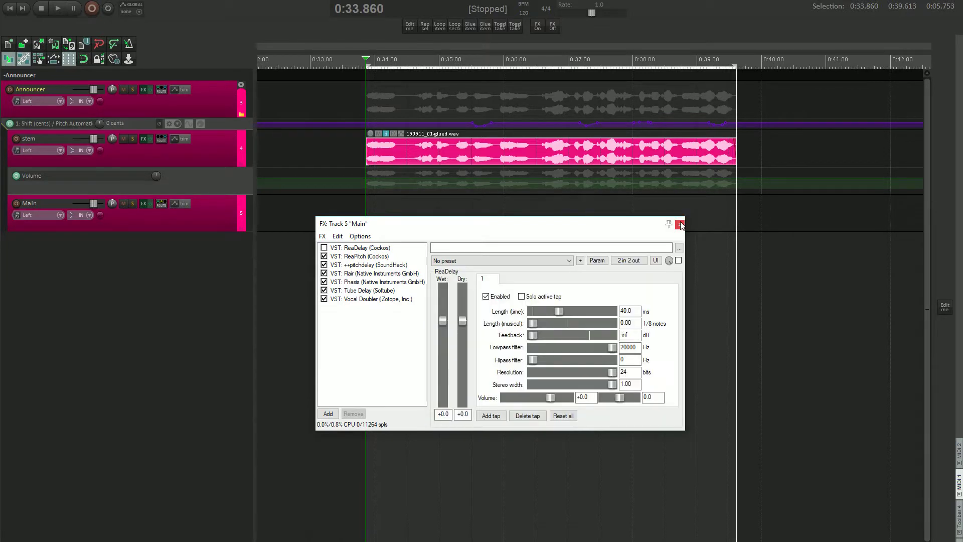
left_click(684, 224)
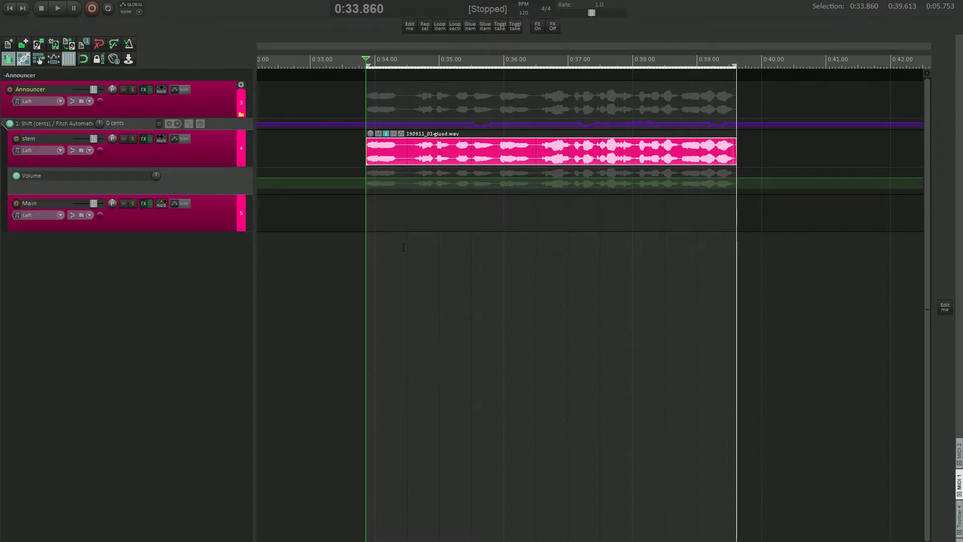
key("space")
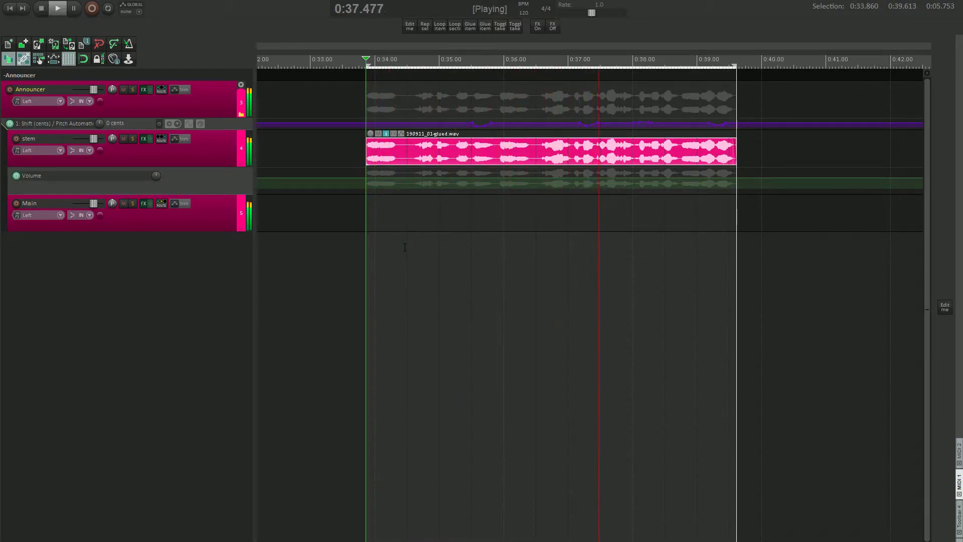
key("space")
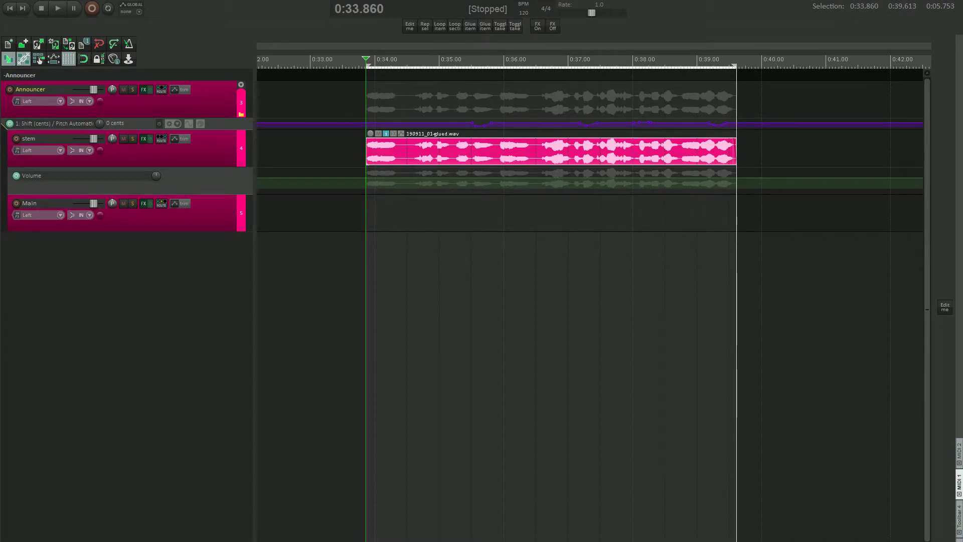
Step: Undo the last changes to bring back the Static track, and mute the Main track
key("ctrl+z")
key("ctrl+z")
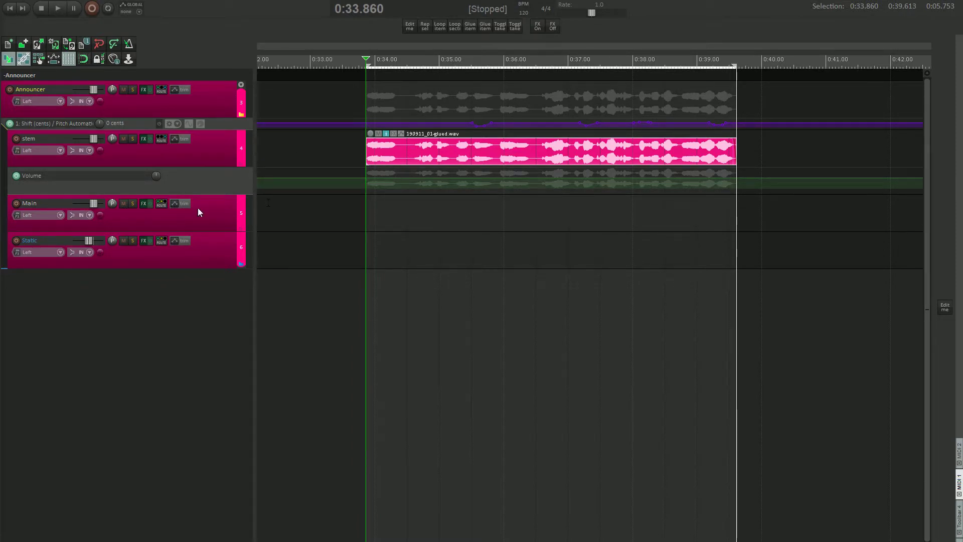
left_click(124, 203)
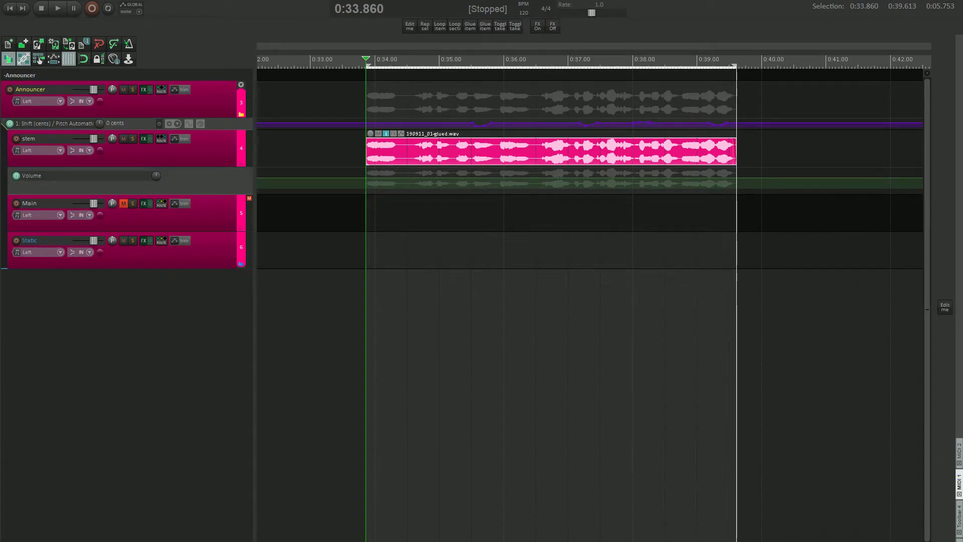
Step: Open the Static track's effect chain and briefly play the announcer line with all its effects bypassed
left_click(144, 241)
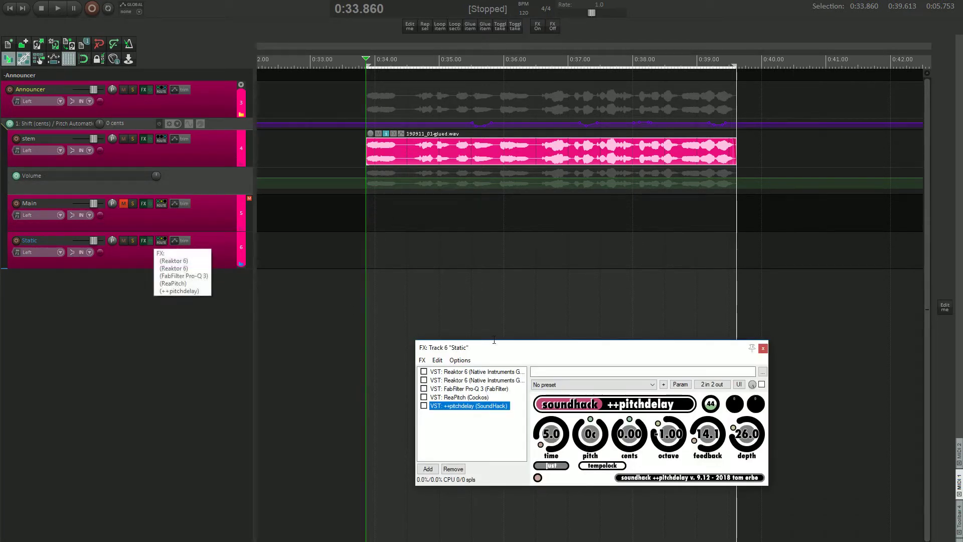
key("space")
key("space")
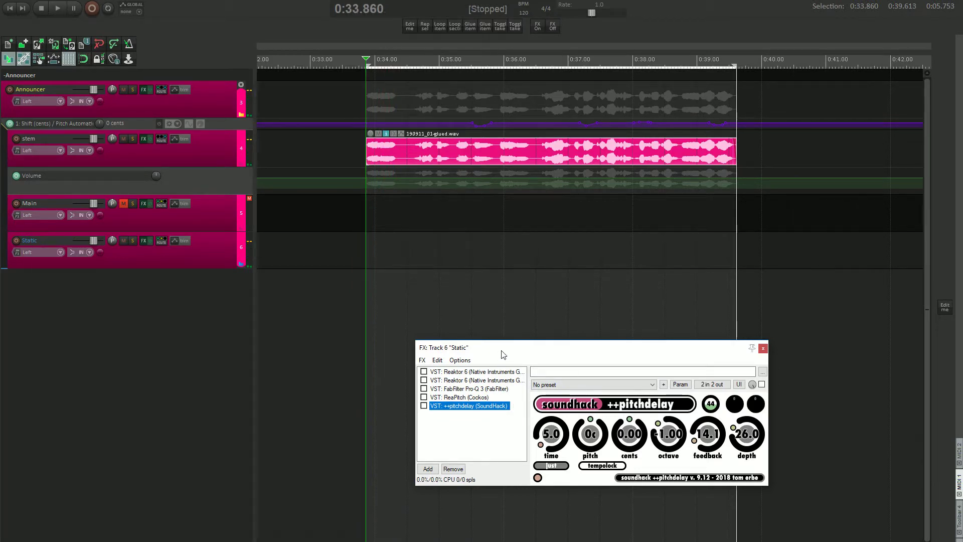
Step: Enable the second Reaktor 6 instance on the Static track and audition the announcer line through it
left_click_drag(491, 347, 461, 297)
left_click(462, 331)
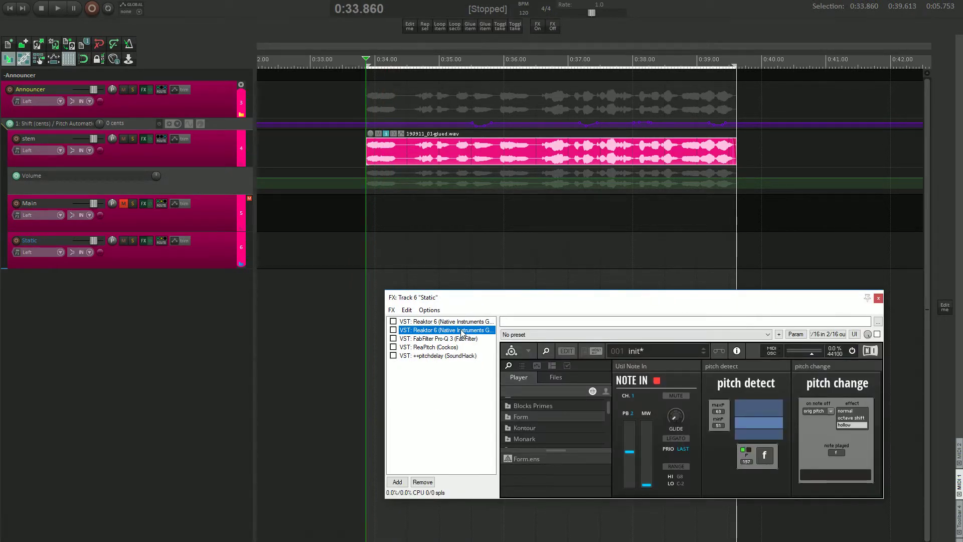
left_click_drag(572, 298, 531, 258)
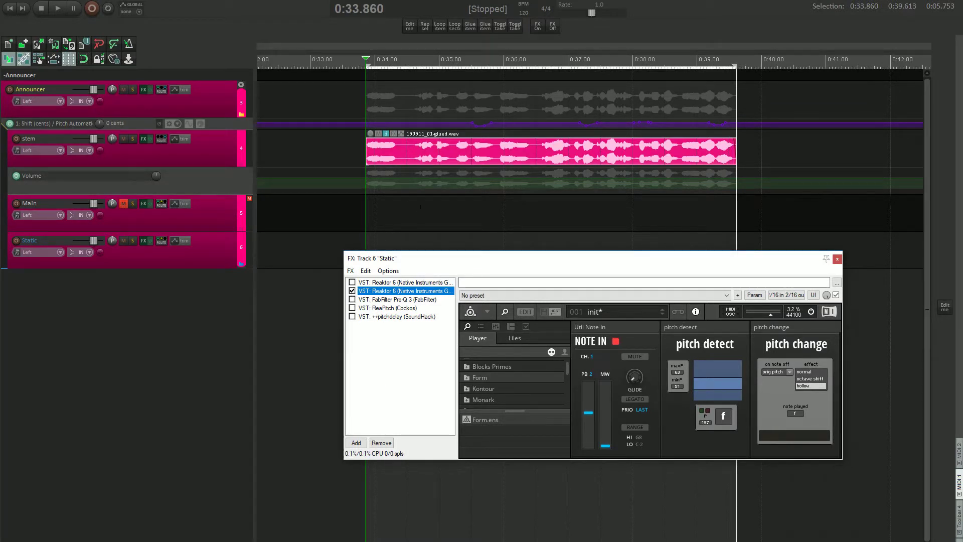
key("space")
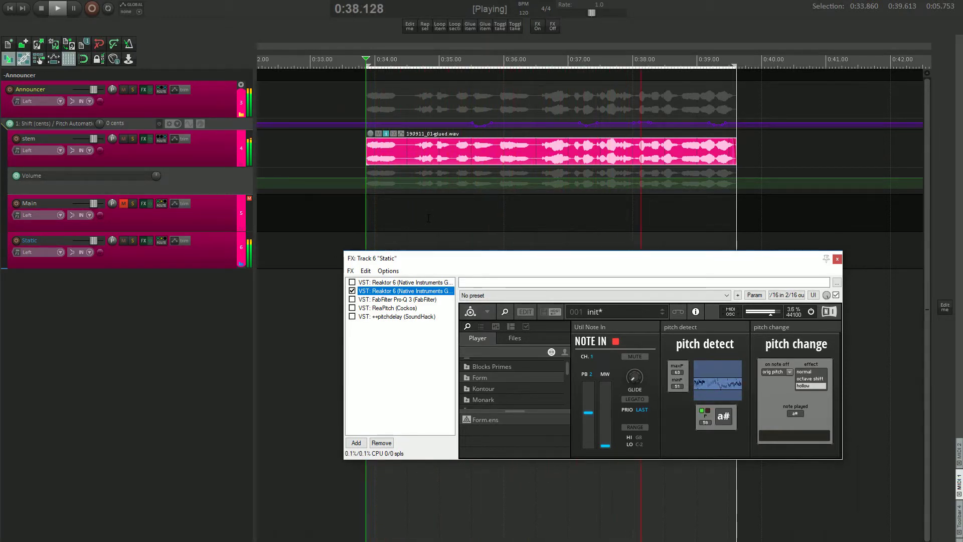
key("space")
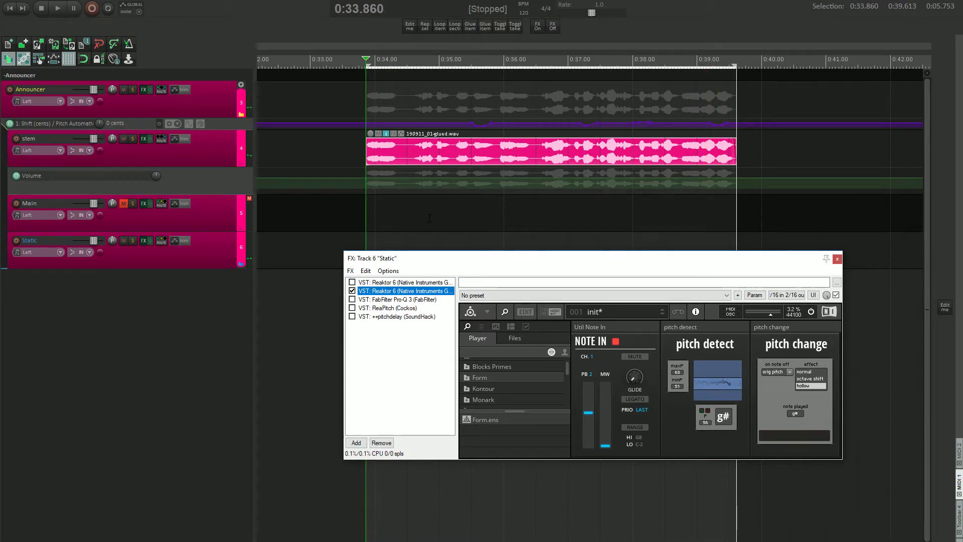
Step: Enable FabFilter Pro-Q 3 on the Static track and audition the announcer line with its low-cut curve
left_click(400, 300)
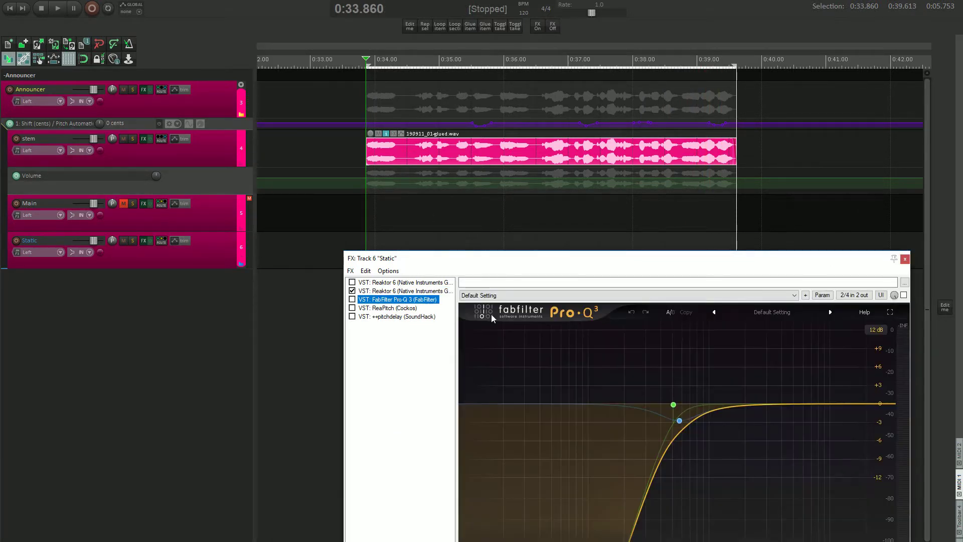
left_click(904, 296)
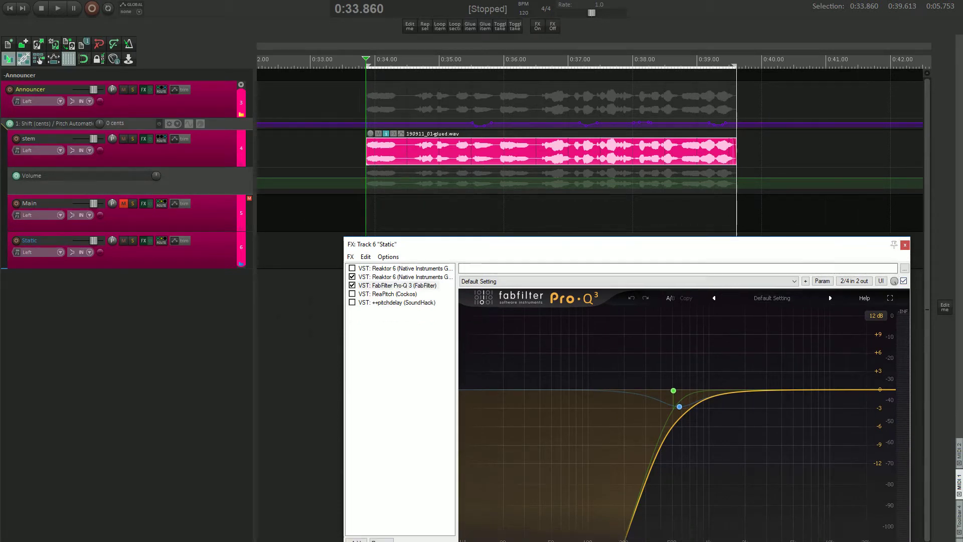
key("space")
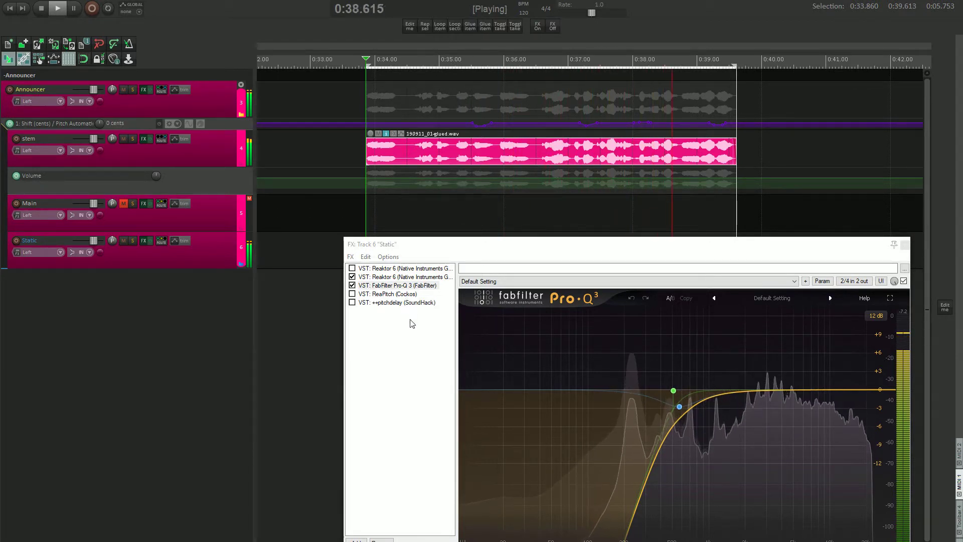
Step: Enable ReaPitch after Pro-Q 3 on the Static track and audition the announcer line with it
left_click(393, 295)
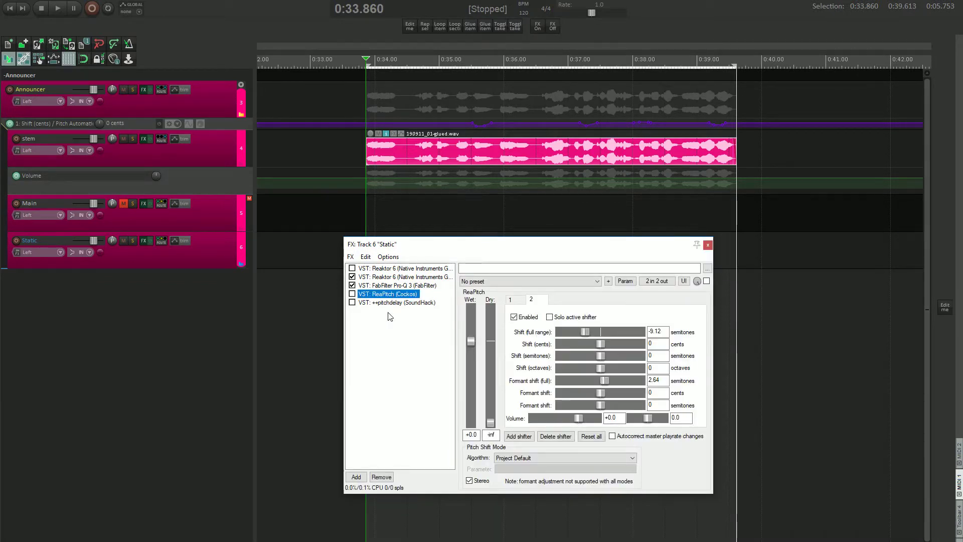
left_click(352, 294)
left_click(401, 345)
key("space")
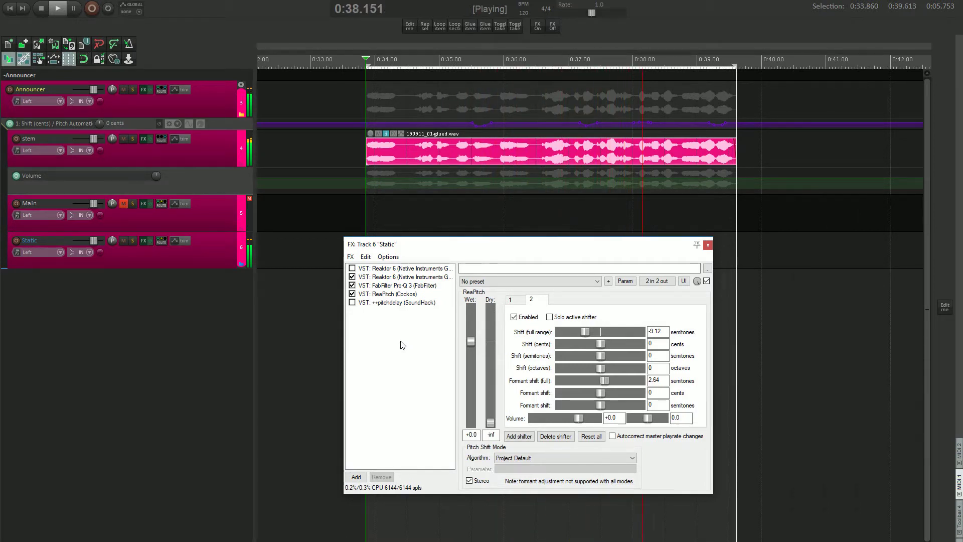
key("space")
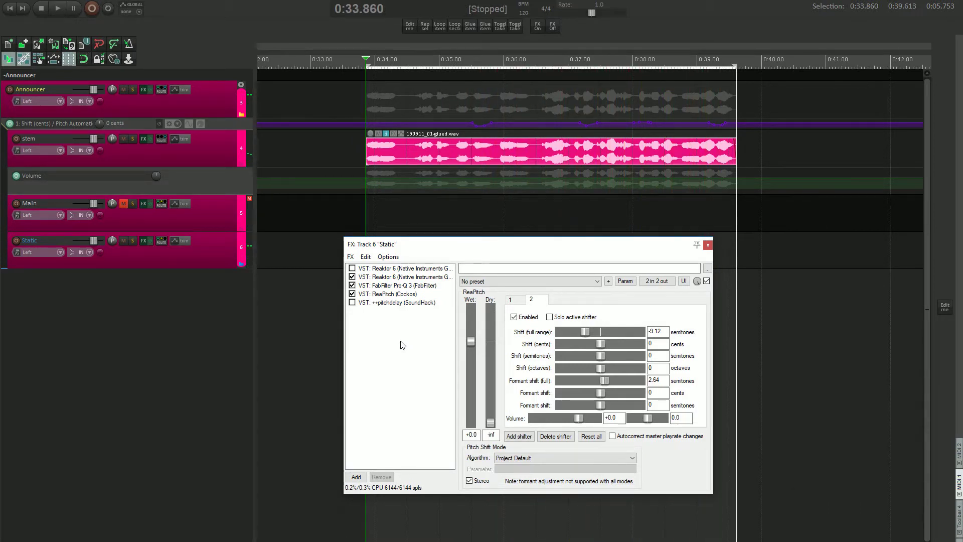
Step: Enable the SoundHack ++pitchdelay on the Static track and audition the announcer line with it added
left_click(388, 303)
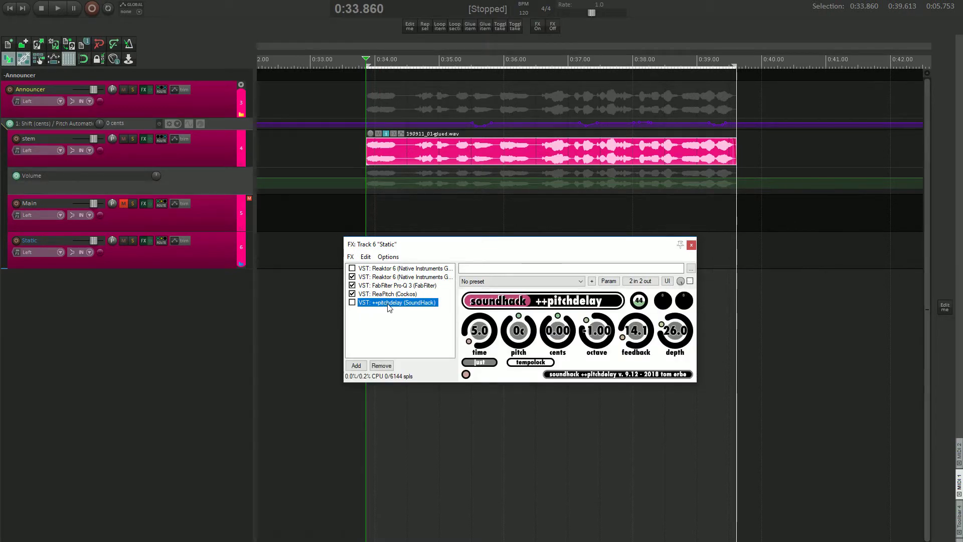
left_click_drag(643, 306, 642, 303)
left_click_drag(639, 301, 638, 302)
left_click(690, 281)
key("space")
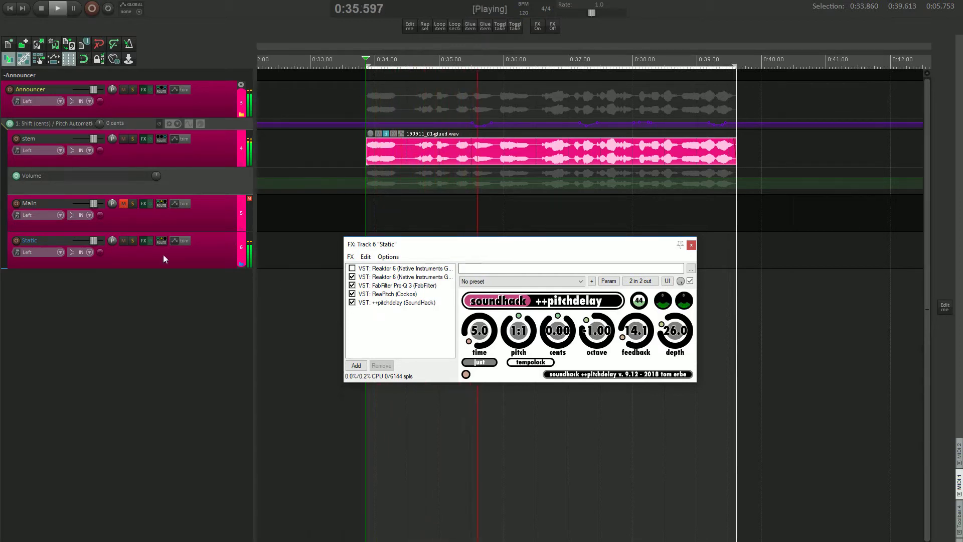
mouse_move(94, 239)
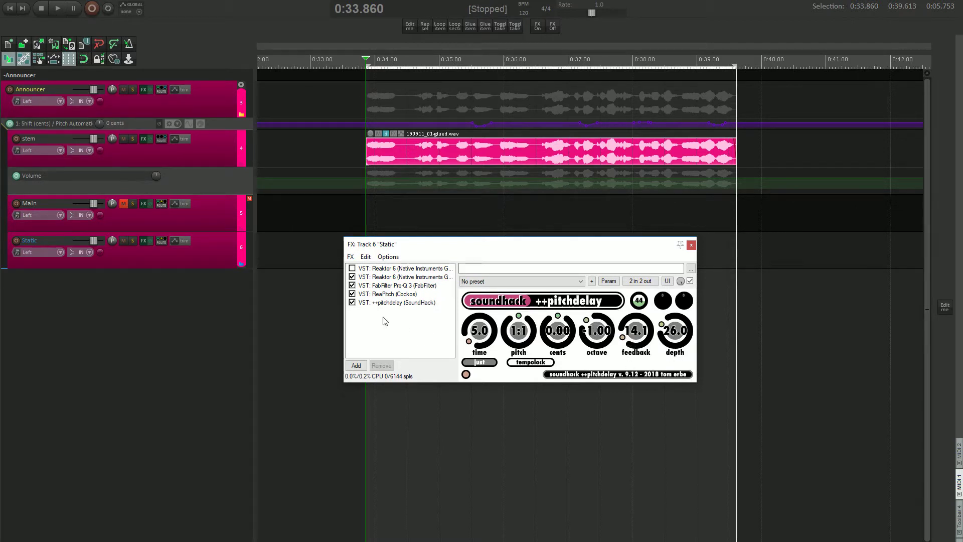
Step: Compare the announcer line with the second Reaktor 6, Pro-Q 3, ReaPitch and ++pitchdelay bypassed and re-enabled together
left_click_drag(386, 321, 405, 326)
key("space")
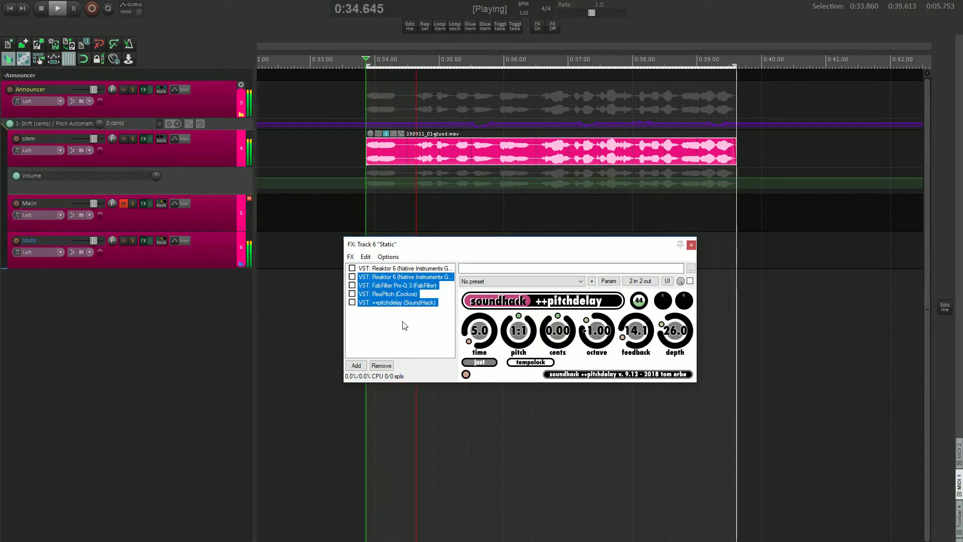
key("ctrl+b")
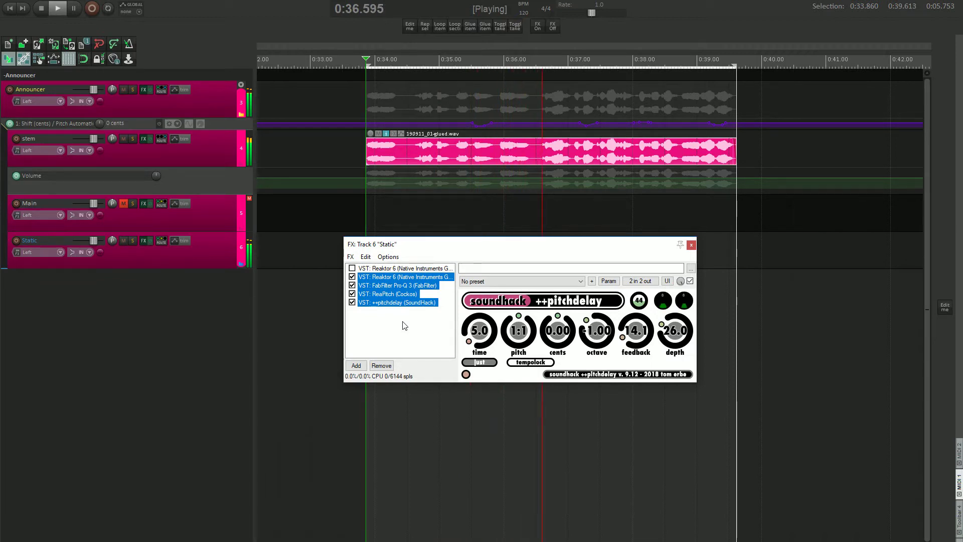
Step: Stop playback, close the Static effects chain, and unmute the Main track to audition it together with Static
left_click(405, 327)
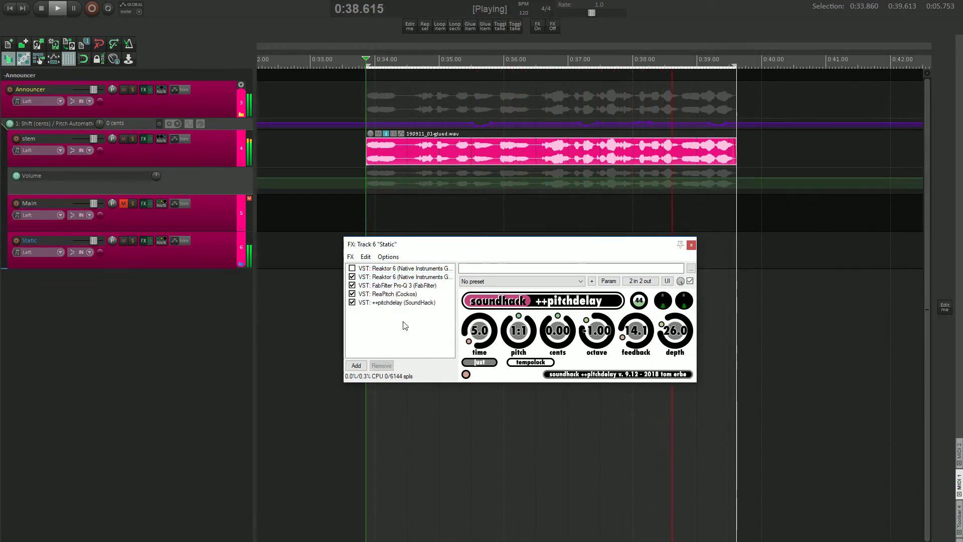
key("space")
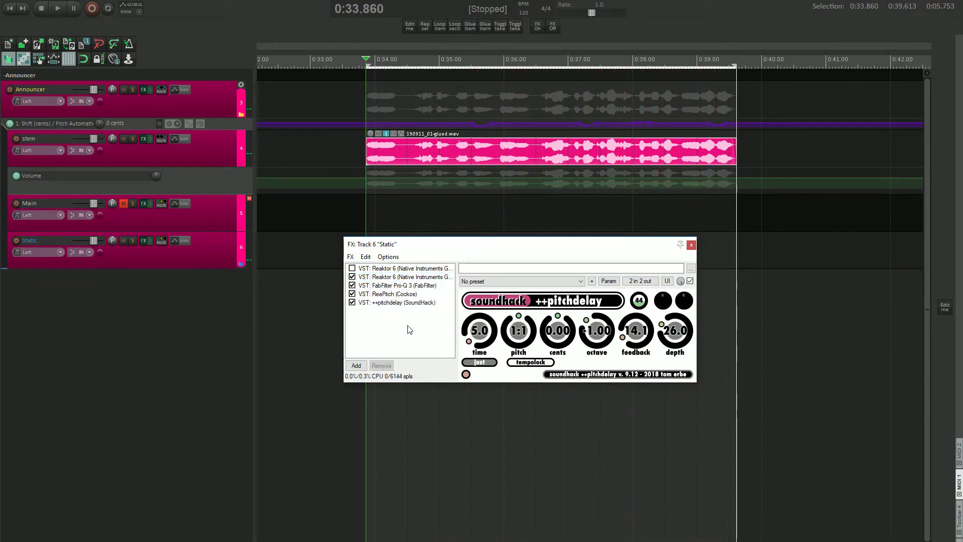
left_click(93, 241)
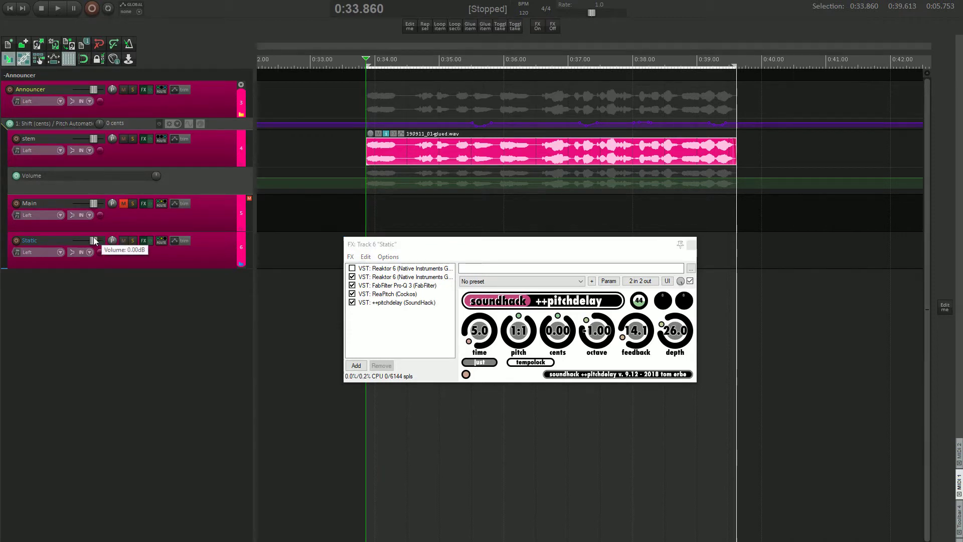
key("Escape")
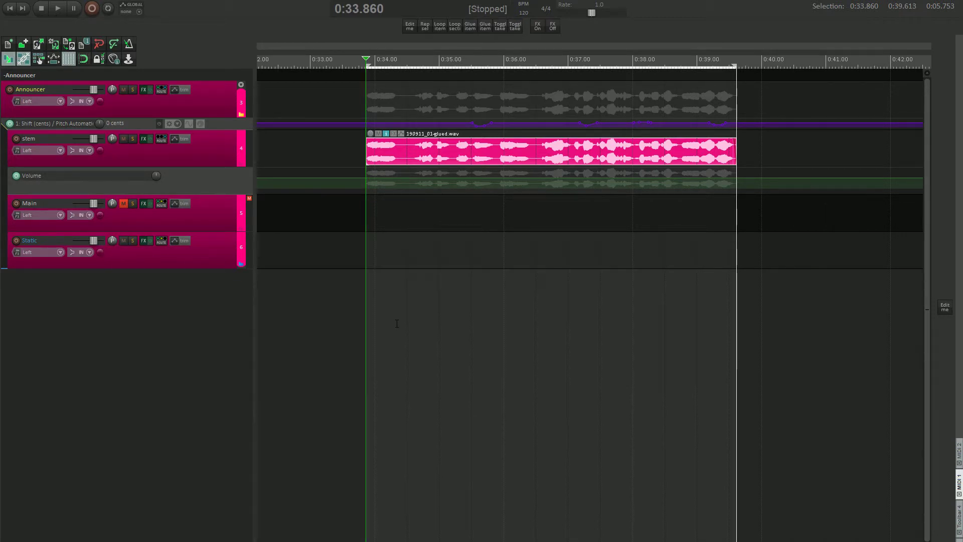
left_click(124, 203)
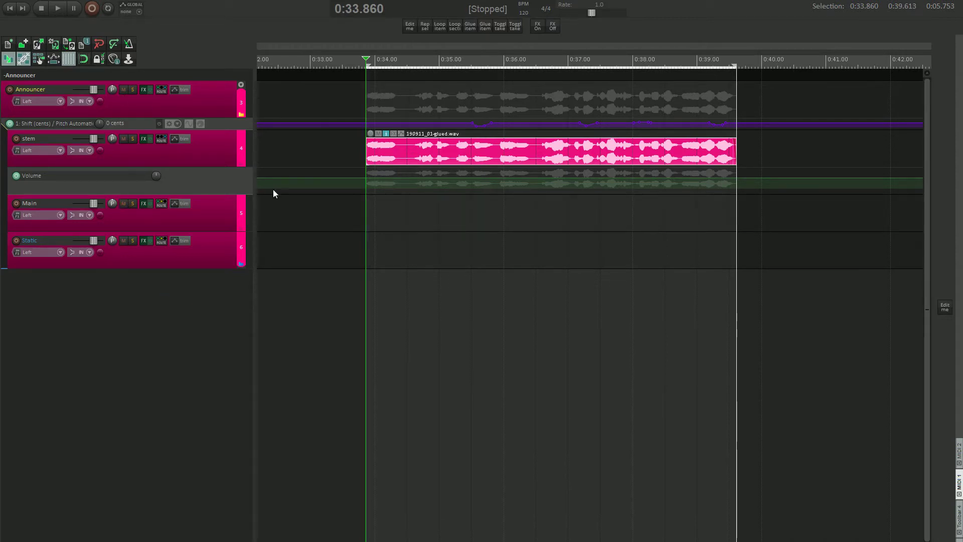
key("space")
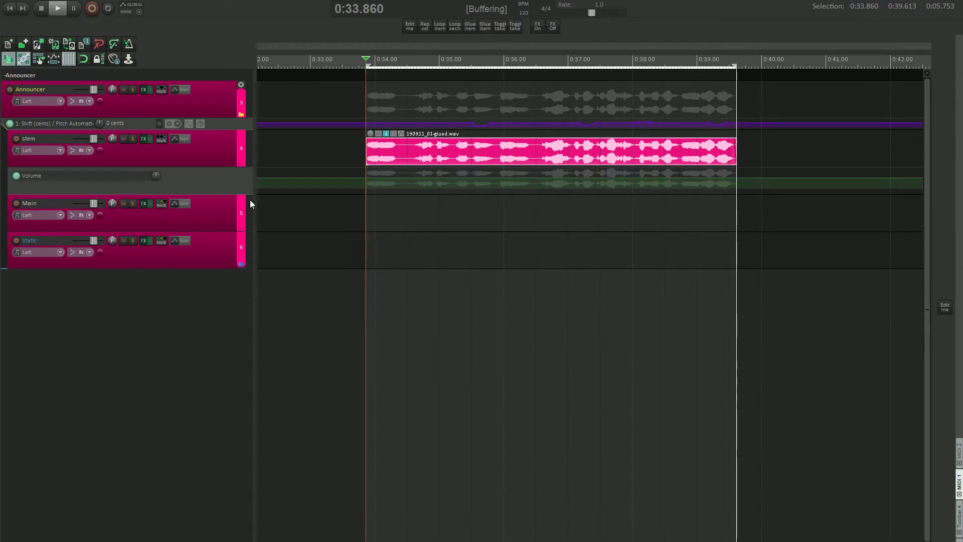
Step: Lower the Static track's volume to -5.89 dB, auditioning it soloed and blended with the Main track
left_click_drag(94, 241, 90, 240)
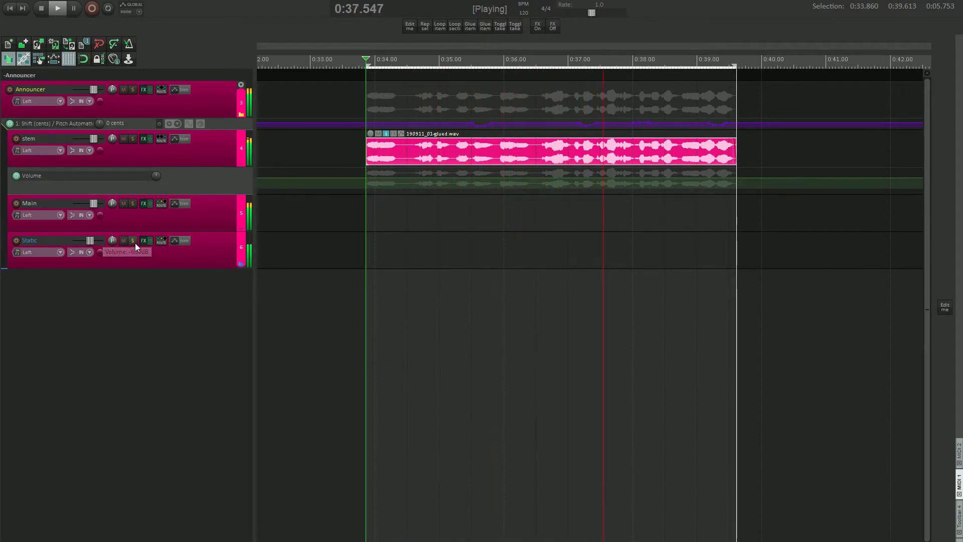
left_click(132, 238)
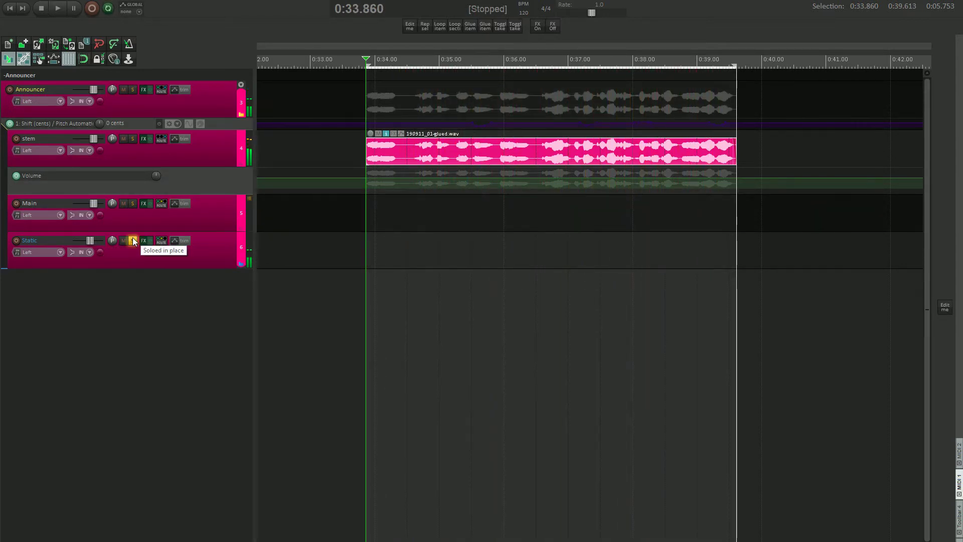
key("space")
key("space")
key("space")
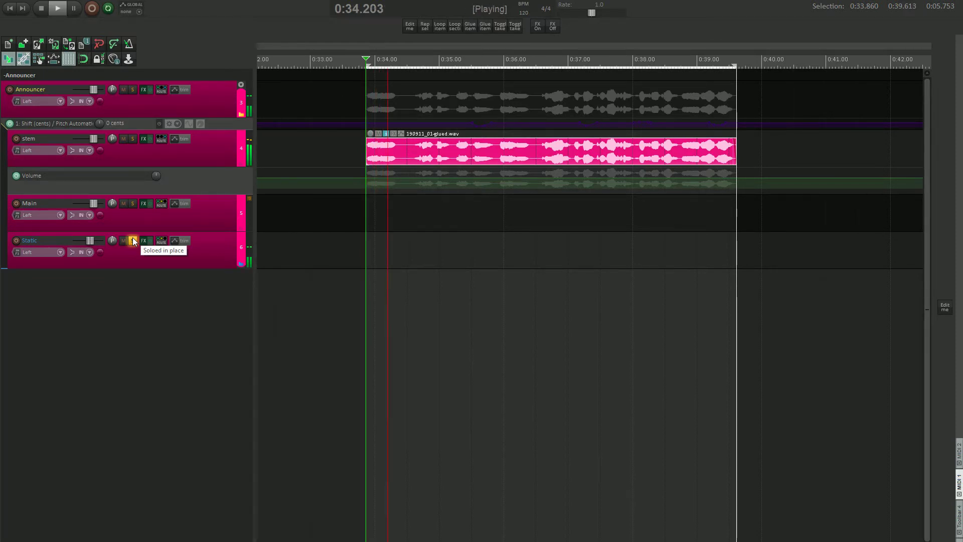
left_click(132, 240)
left_click_drag(88, 240, 91, 240)
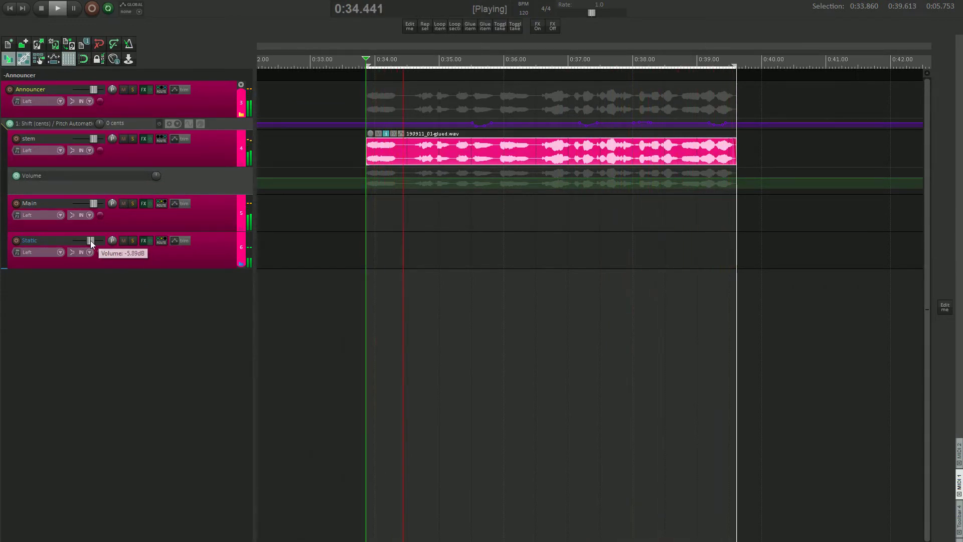
key("space")
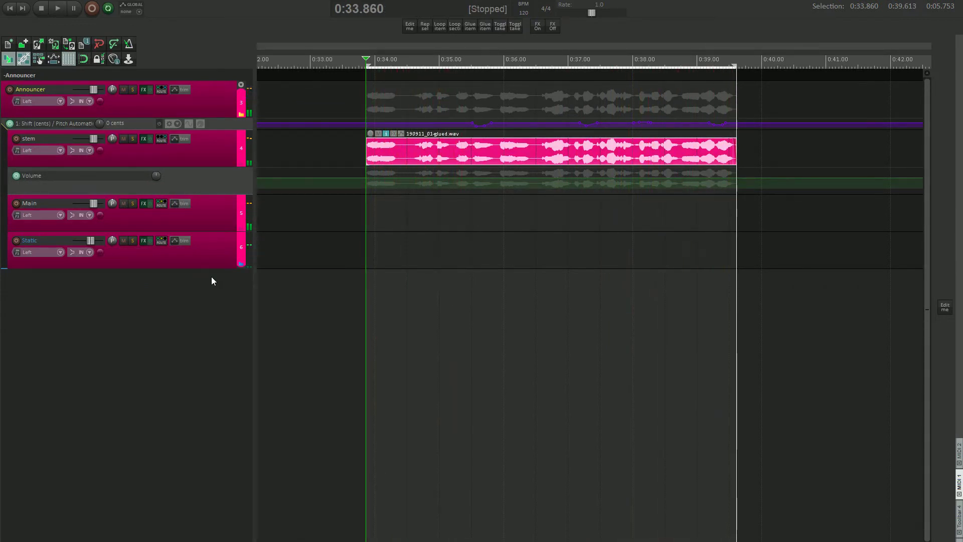
Step: View the Red 3 Compressor on the Announcer folder track and enable C6 Stereo after it
left_click(200, 103)
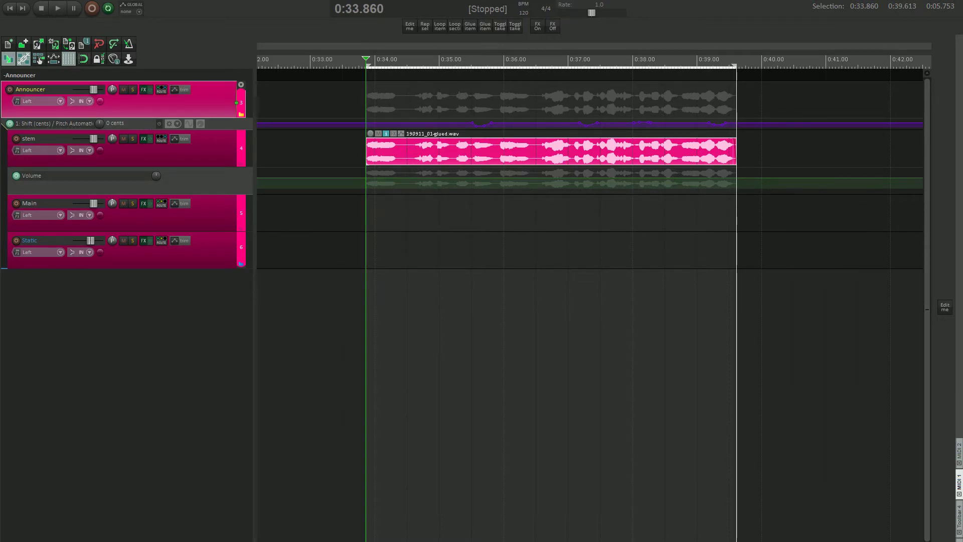
key("f")
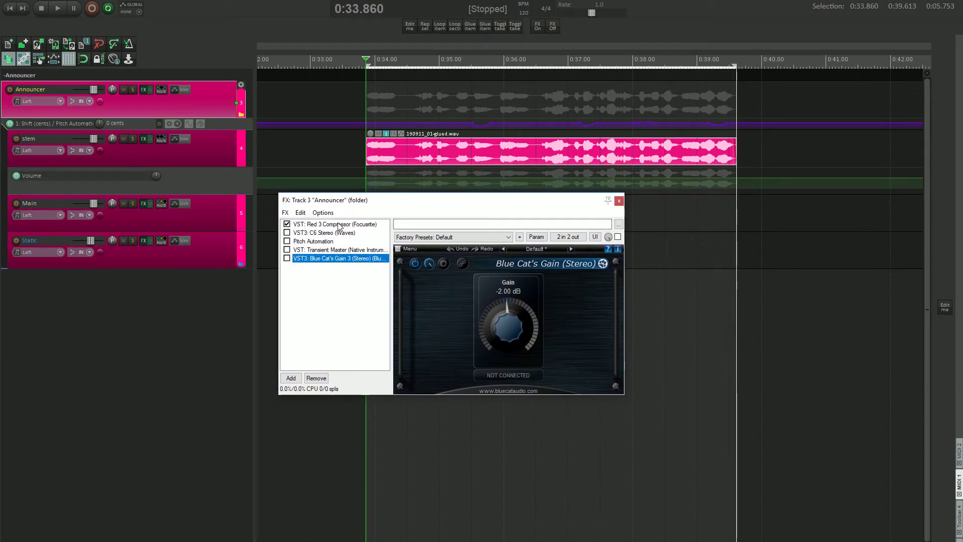
left_click(339, 226)
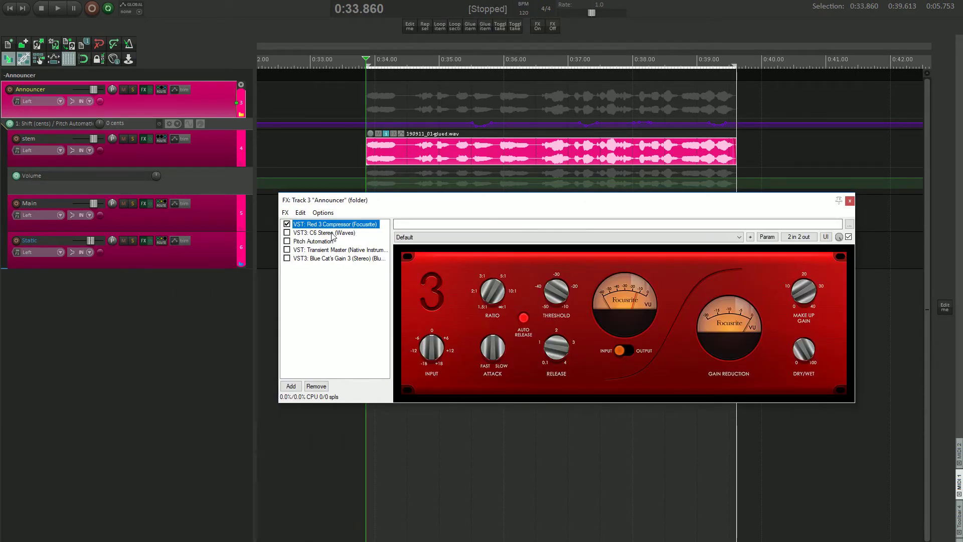
left_click(331, 233)
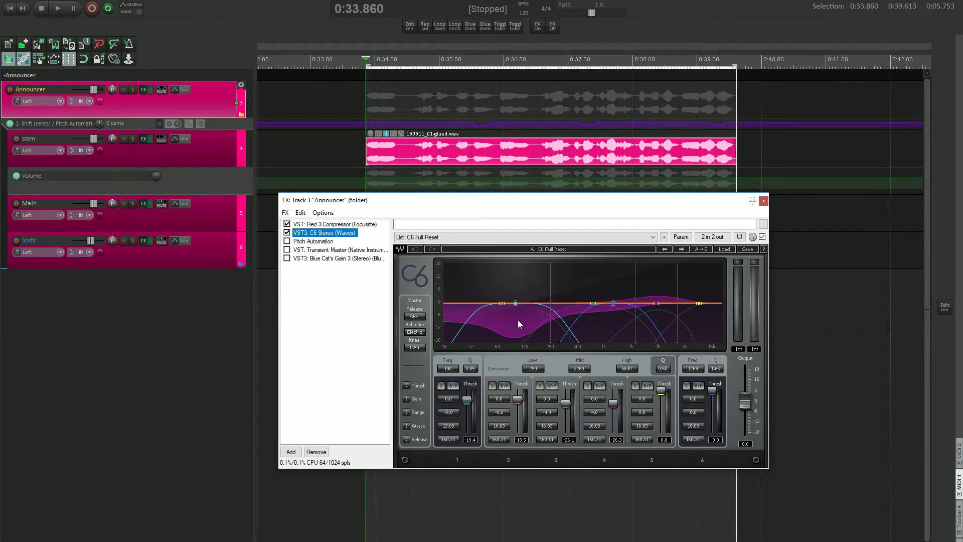
Step: Enable Transient Master on the Announcer folder track and audition the announcer line with it
left_click(287, 249)
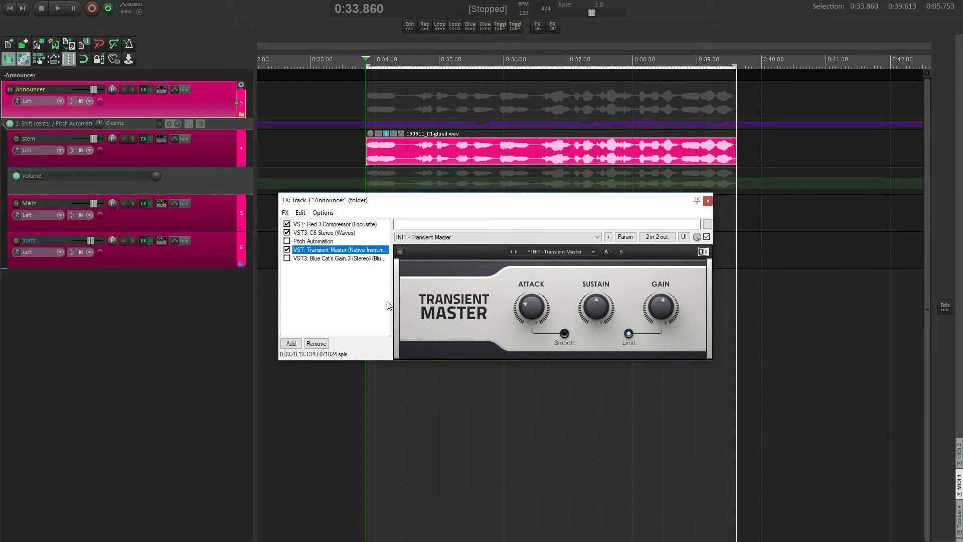
mouse_move(529, 301)
left_click(326, 286)
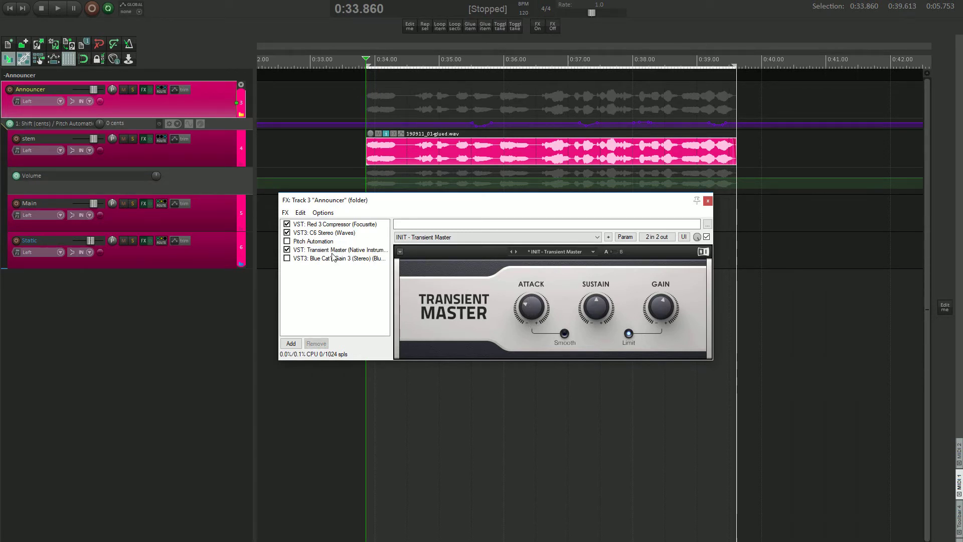
key("Escape")
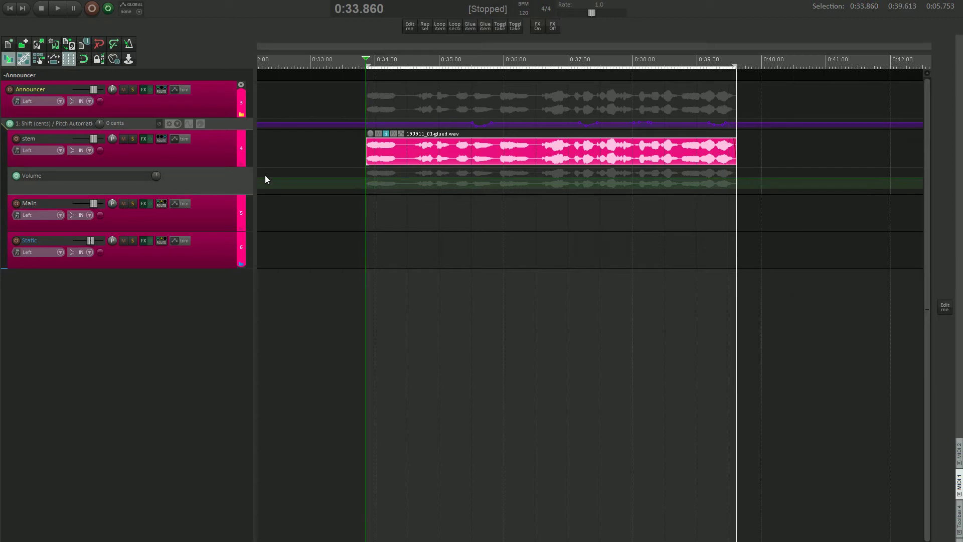
key("space")
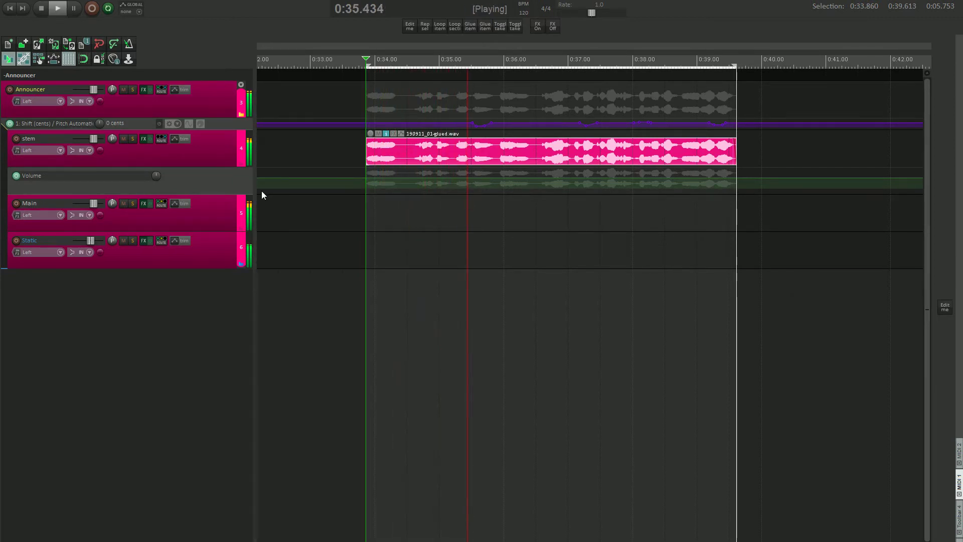
left_click(142, 90)
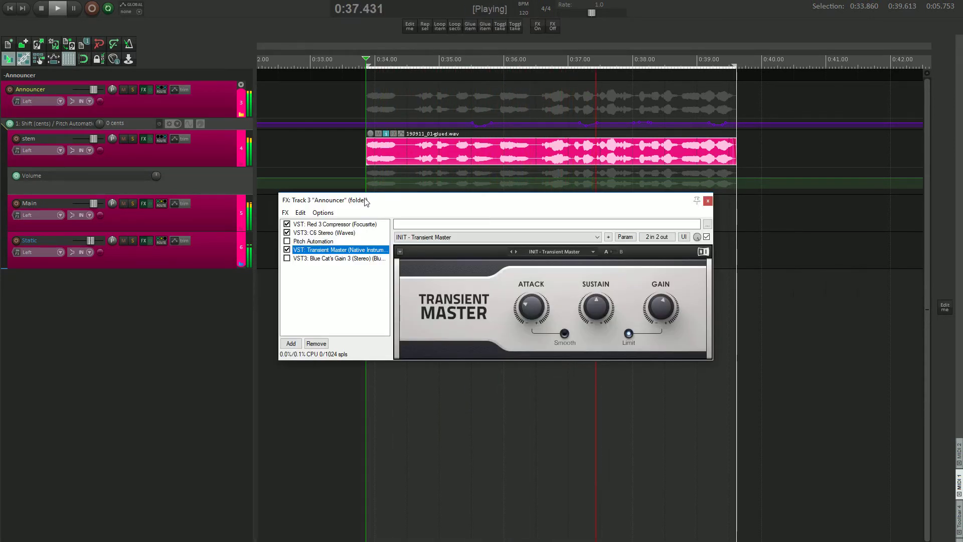
left_click_drag(366, 201, 361, 248)
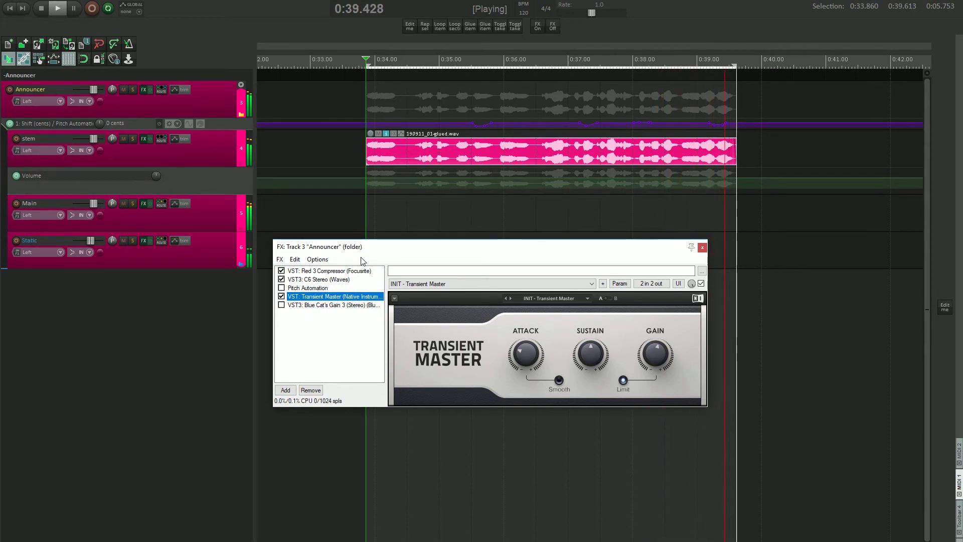
key("space")
Step: Close the Announcer effects chain and display the Choral effect on the Verb track
scroll(146, 151, "up", 1)
left_click(144, 127)
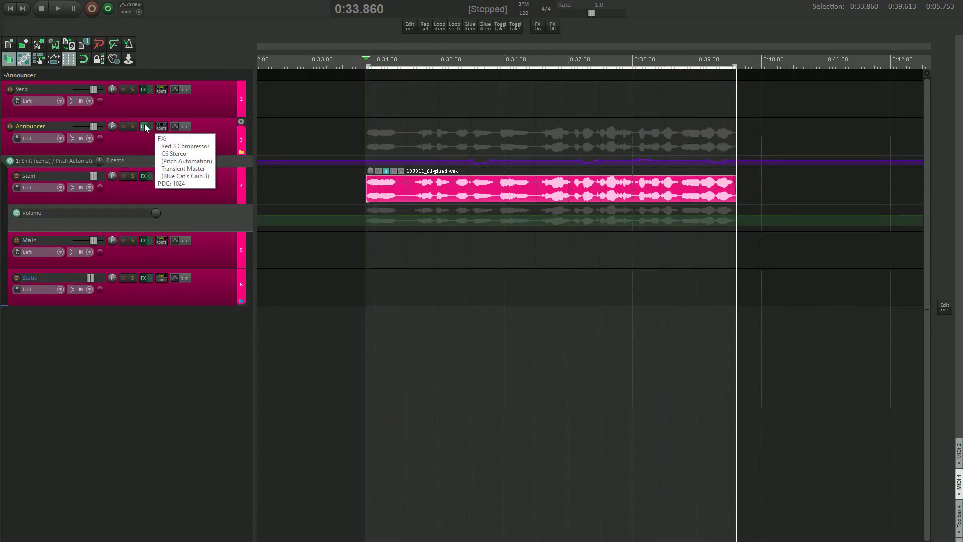
left_click(144, 91)
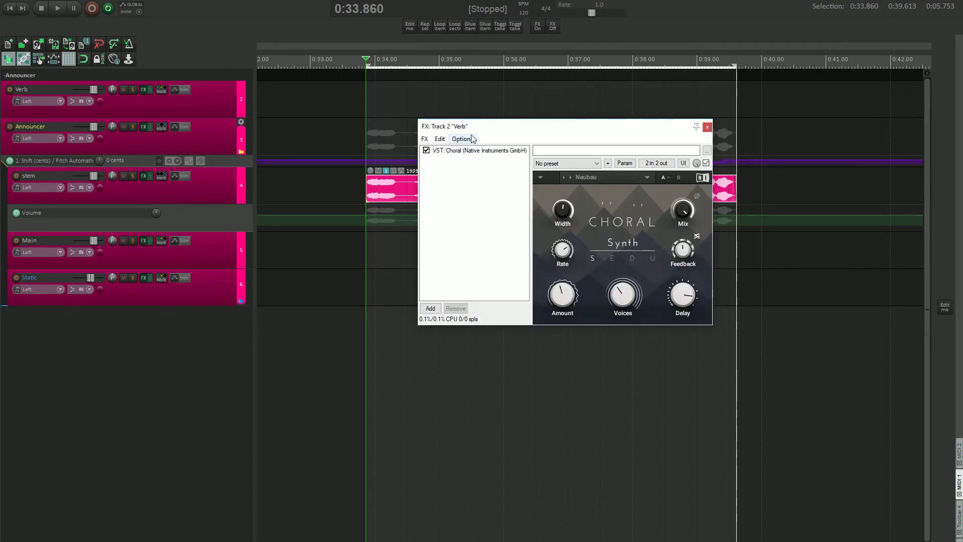
left_click_drag(504, 132, 391, 278)
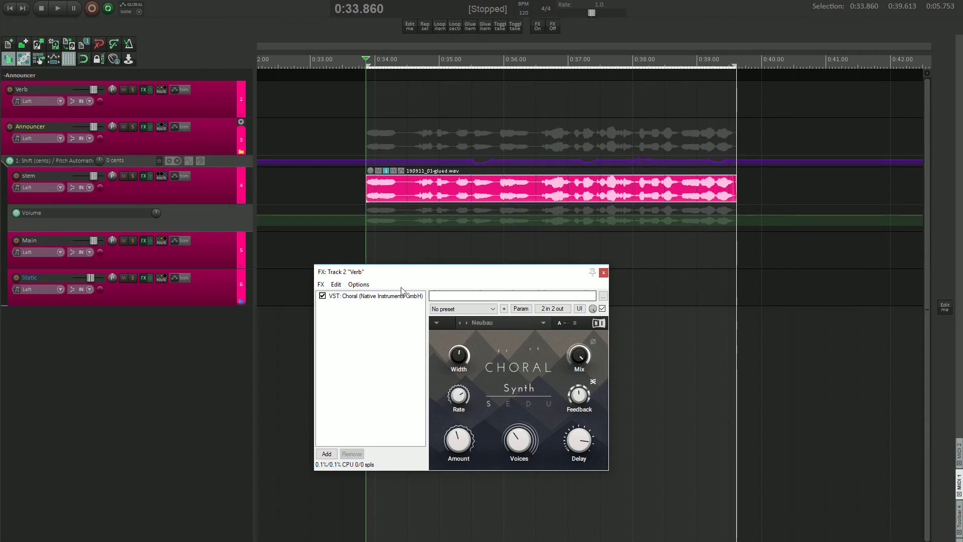
Step: Compare the announcer line with the Verb track muted and unmuted
left_click(123, 89)
key("space")
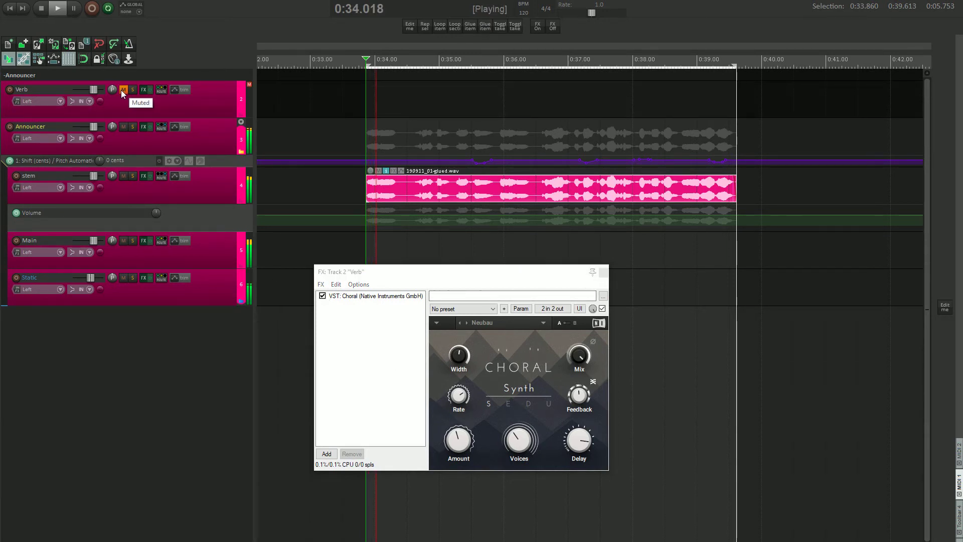
key("space")
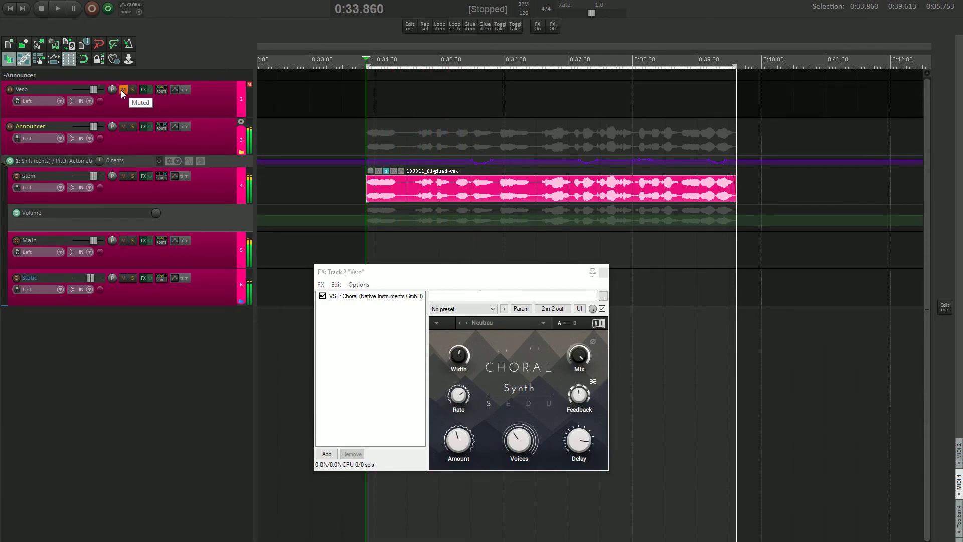
left_click(121, 89)
key("space")
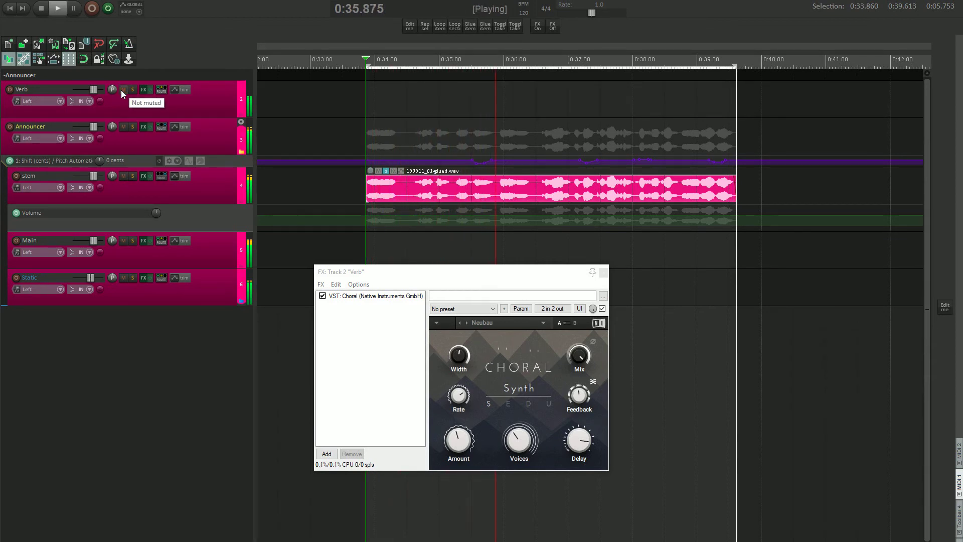
Step: Compare the announcer line with the Verb track's effects bypassed and re-enabled, then close its effects chain
left_click(150, 89)
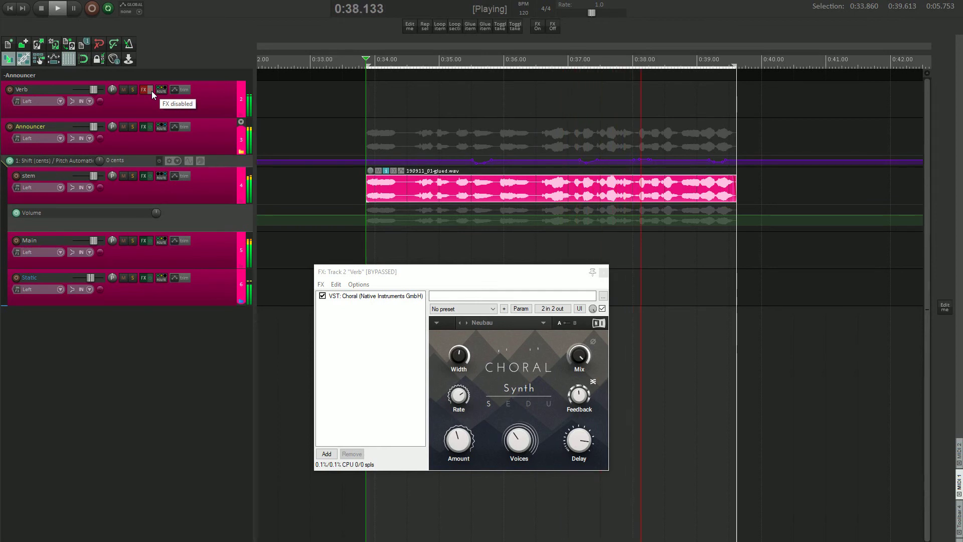
left_click(150, 90)
left_click(380, 317)
key("space")
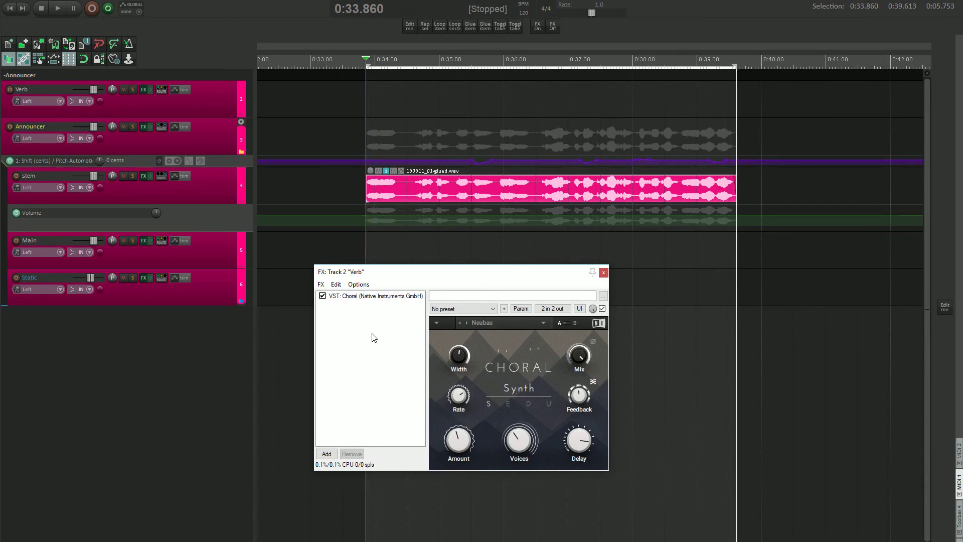
key("Escape")
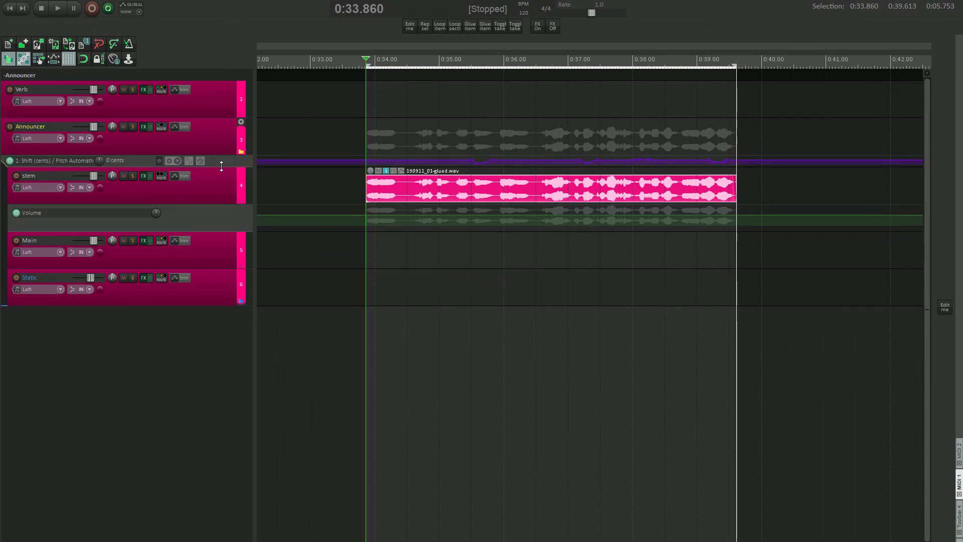
Step: Expand the Announcer track's Shift (cents) envelope lane and enable Pitch Automation in its effects chain
left_click_drag(221, 166, 195, 294)
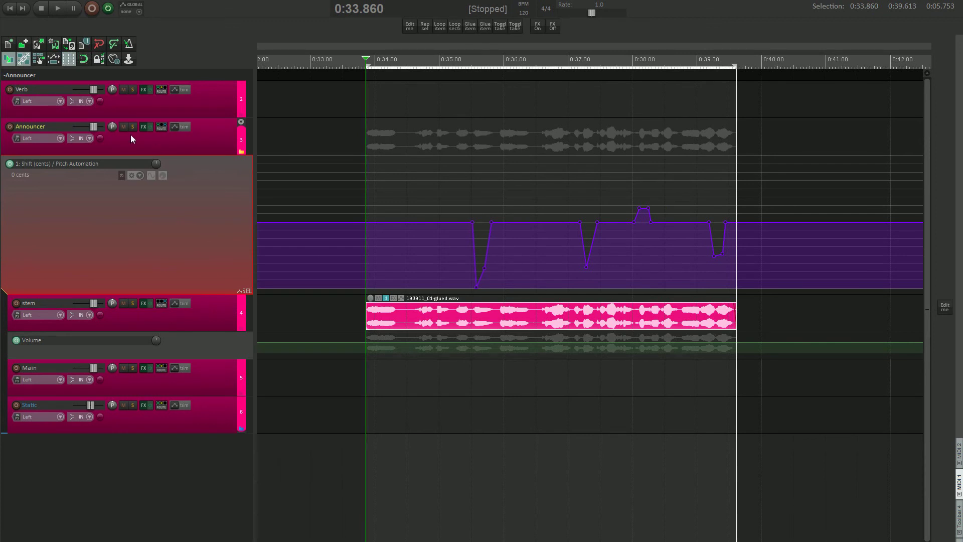
left_click(144, 127)
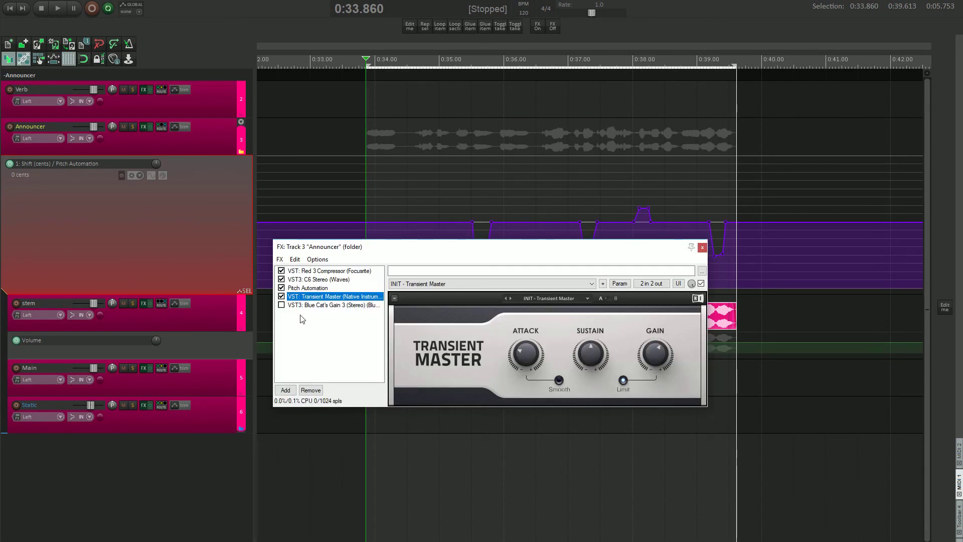
key("Escape")
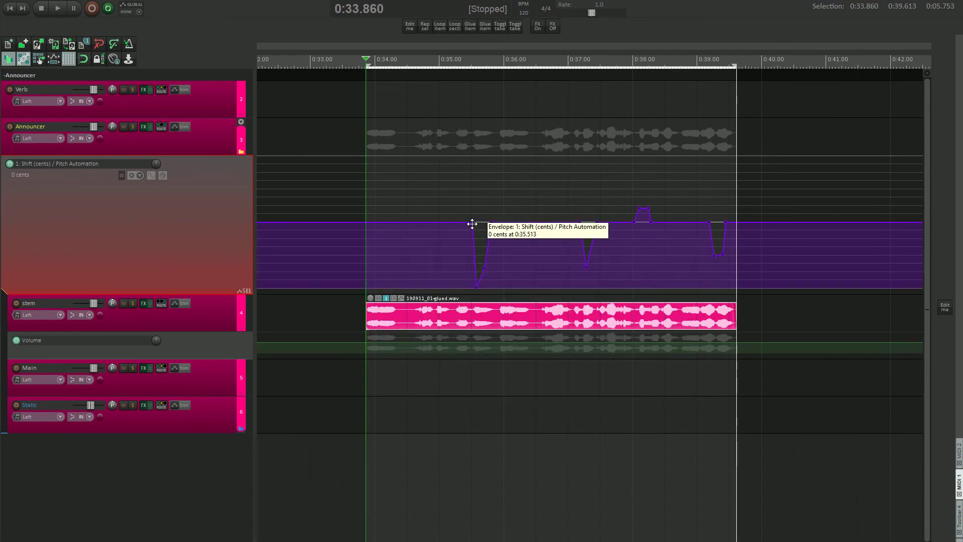
Step: Inspect the low point of the first pitch dip and audition the announcer line with the pitch automation
mouse_move(477, 284)
left_click_drag(477, 284, 476, 287)
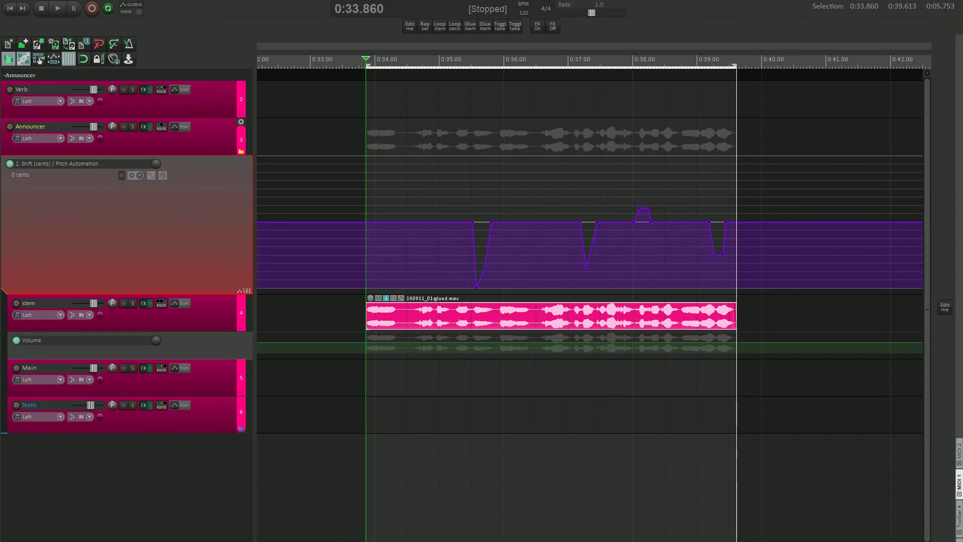
key("space")
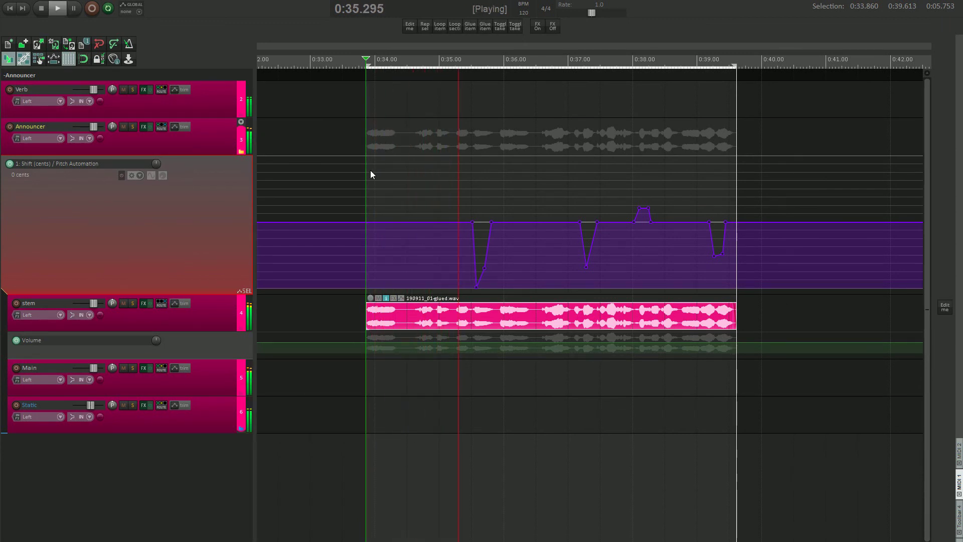